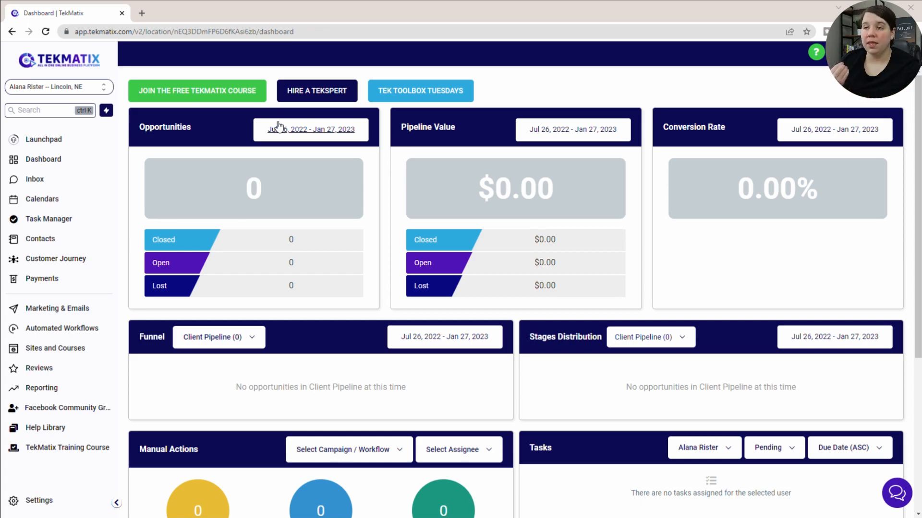
Open the TekMatix Services Basic Form in the form builder and save the form.
left_click(27, 349)
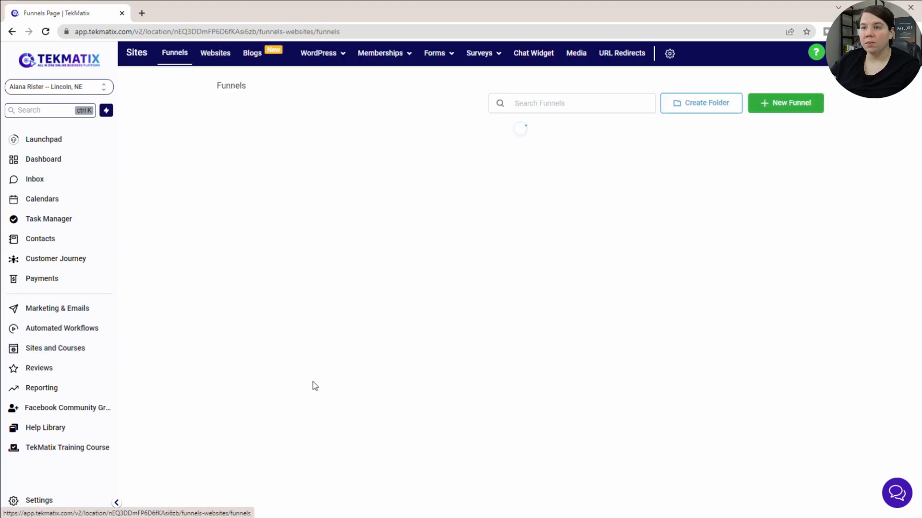
mouse_move(494, 55)
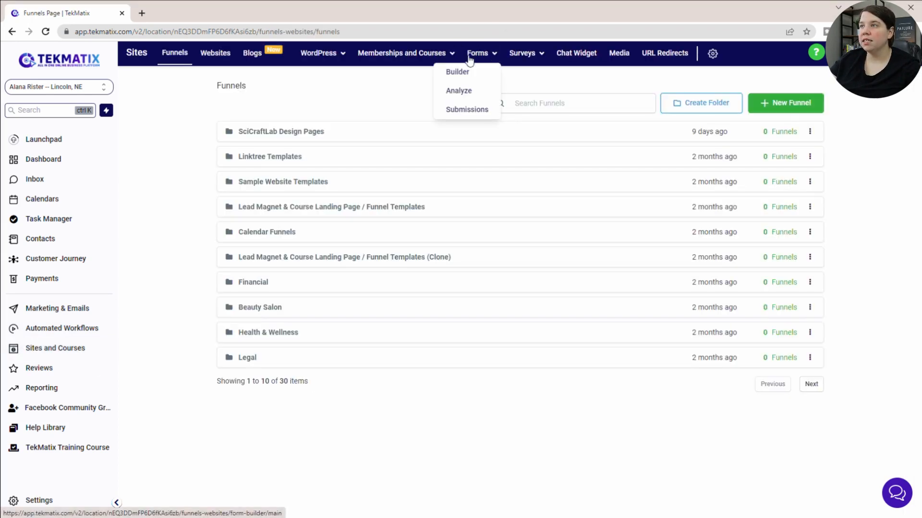
left_click(463, 73)
scroll(382, 199, "down", 10)
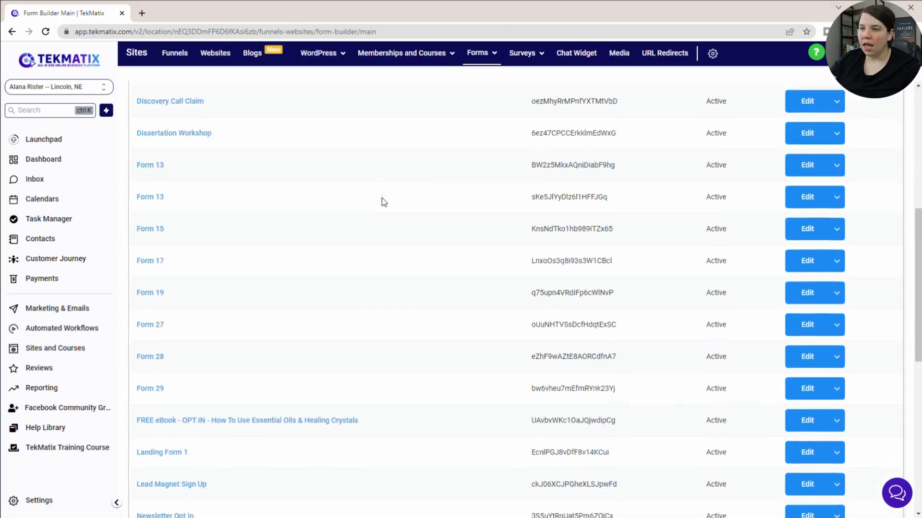
scroll(381, 198, "down", 3)
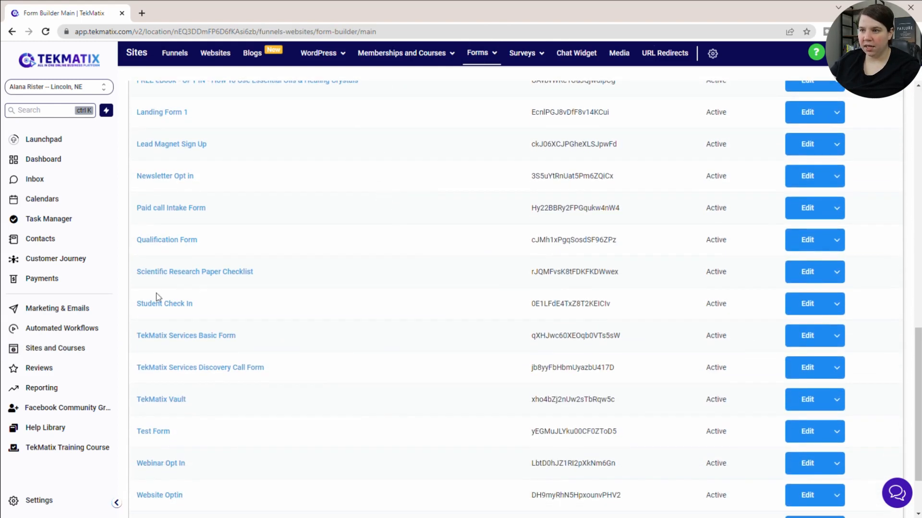
left_click(189, 336)
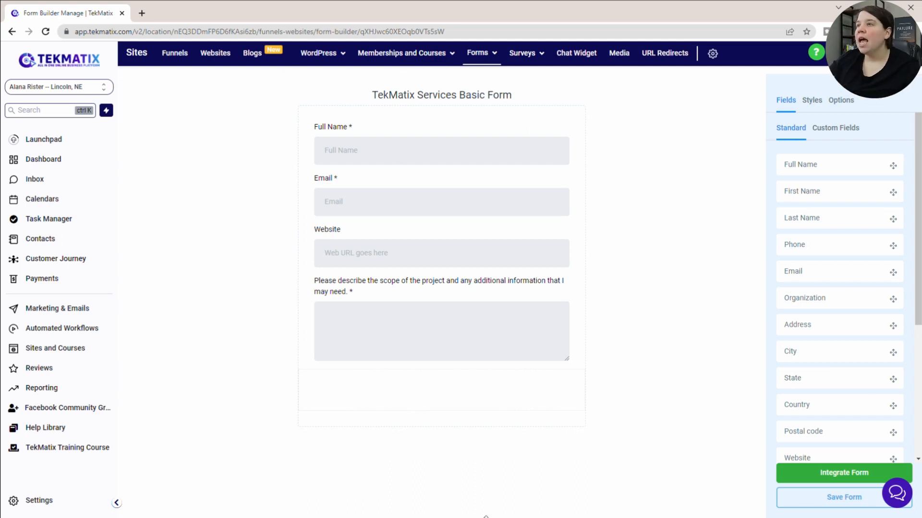
left_click(833, 502)
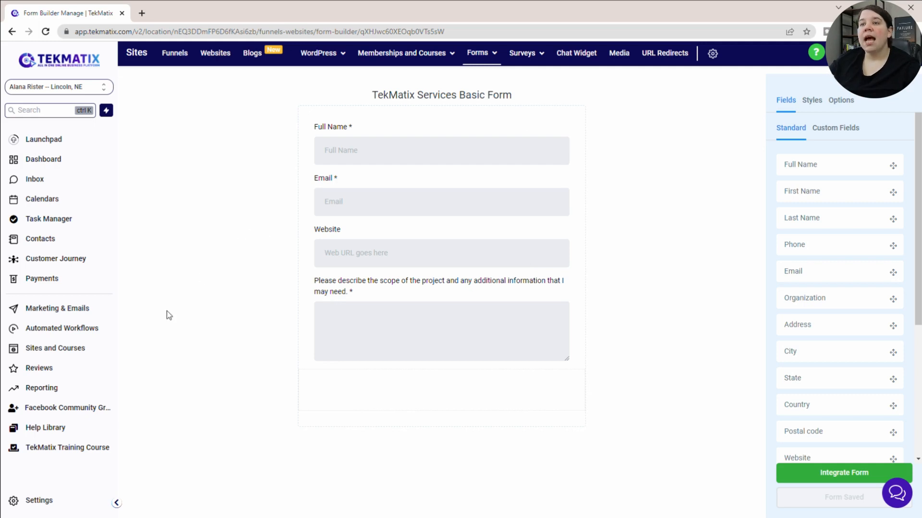
Create a new automated workflow using the Start from scratch template.
left_click(37, 332)
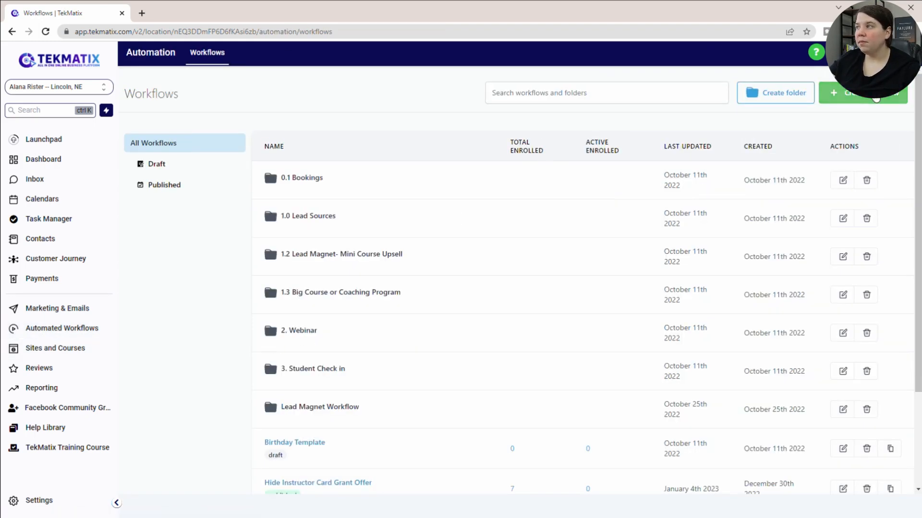
left_click(876, 98)
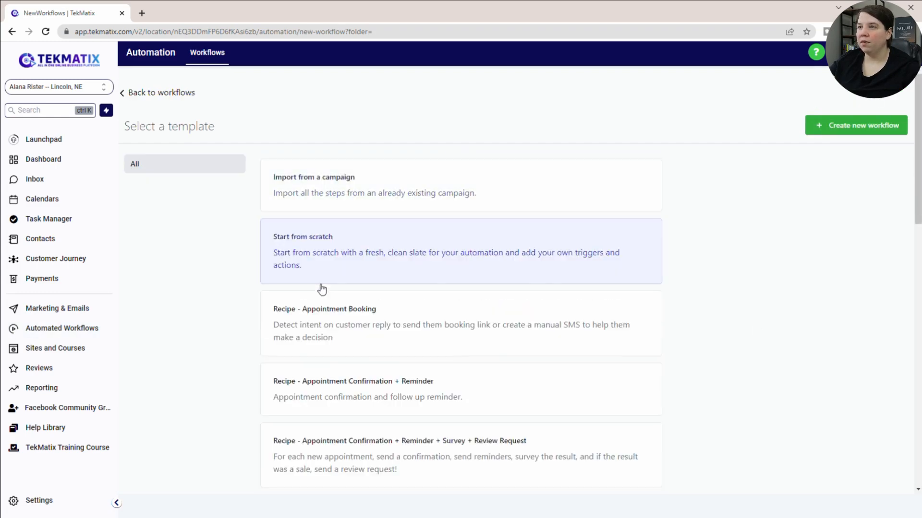
left_click(862, 124)
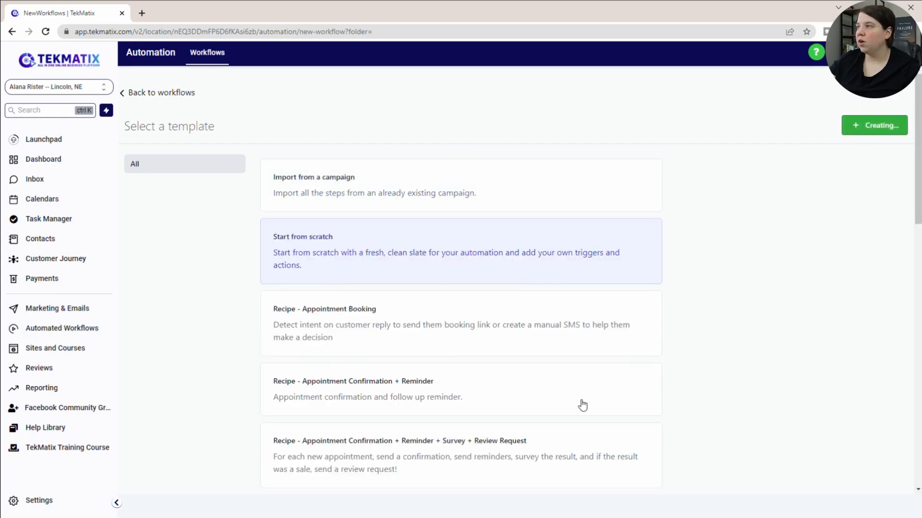
Rename the workflow as "TekMatix Services Automated Task" and save it.
left_click(459, 58)
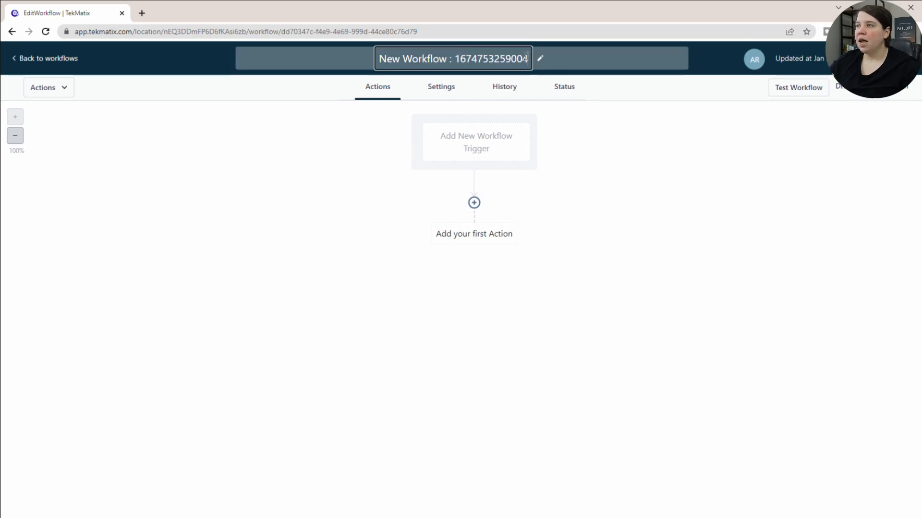
type("Te")
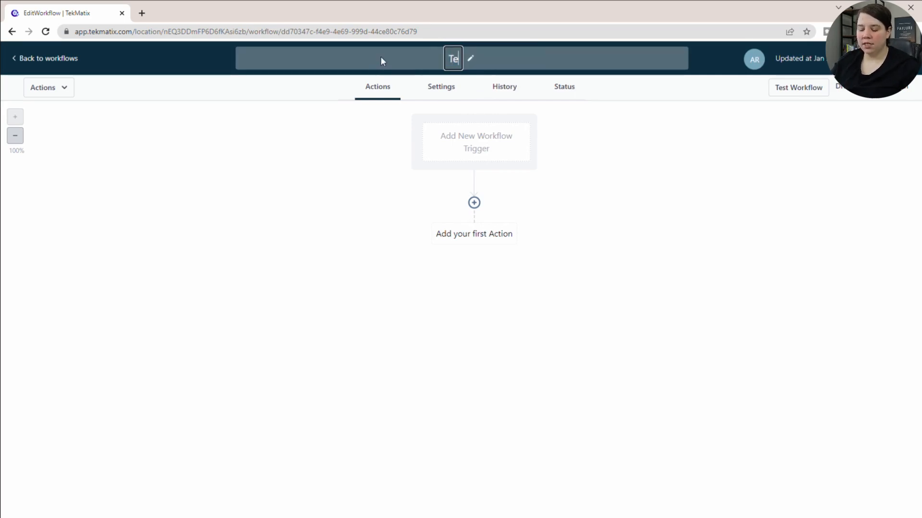
type("kMatix Ser")
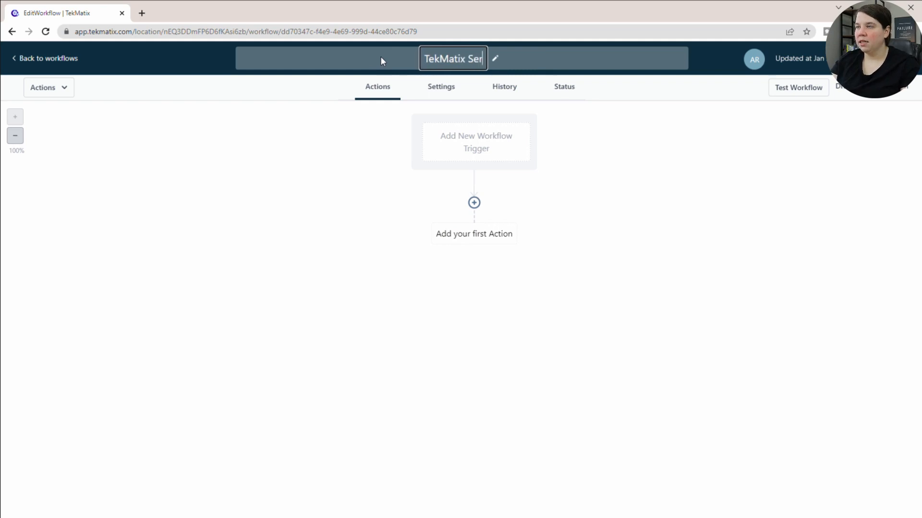
type("vices Automated Task")
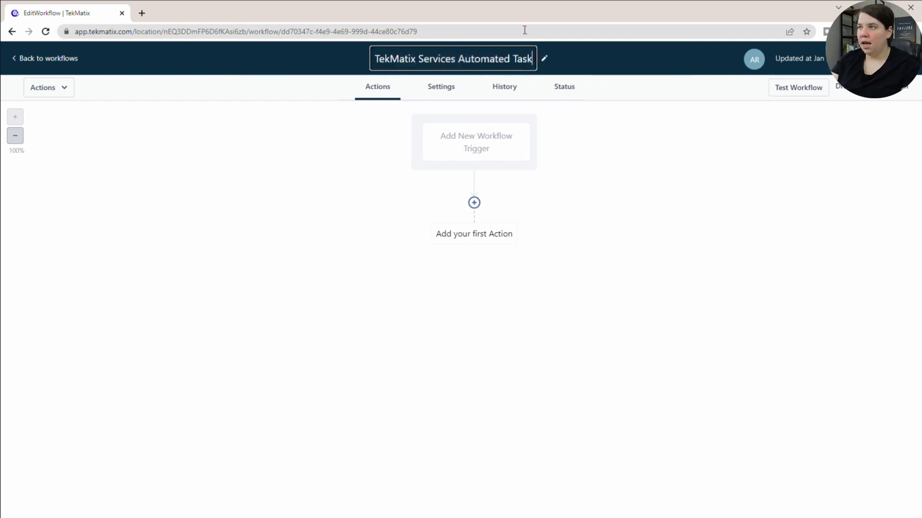
left_click(758, 169)
left_click(893, 59)
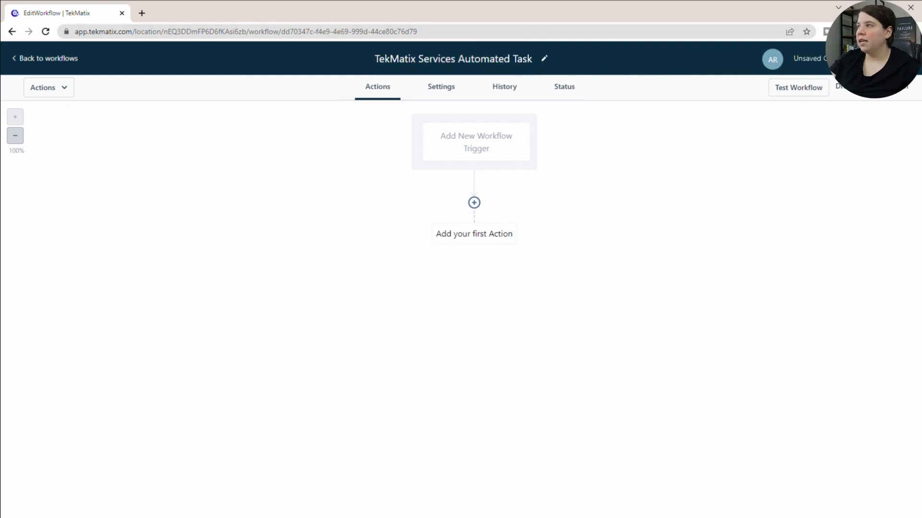
Add a Form Submitted trigger to the workflow and name it "TekMatix Services Form Submitted".
left_click(486, 140)
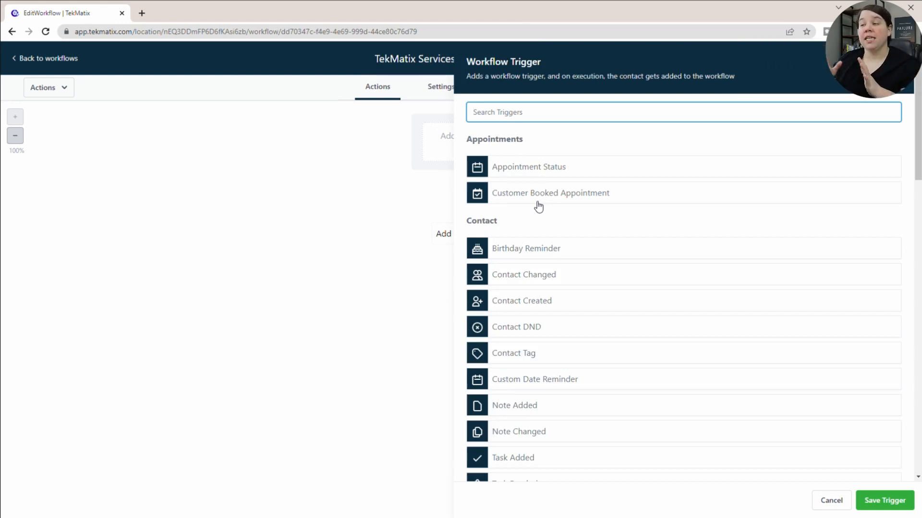
scroll(576, 308, "down", 5)
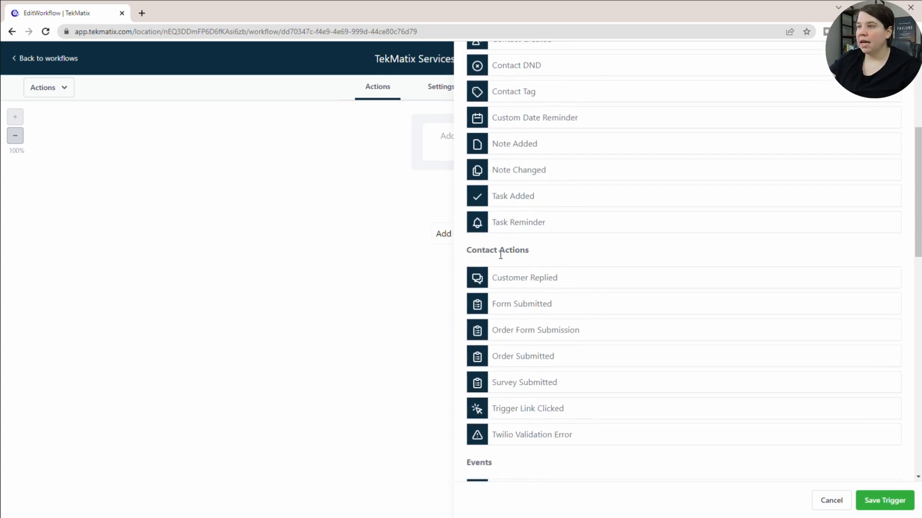
left_click(538, 305)
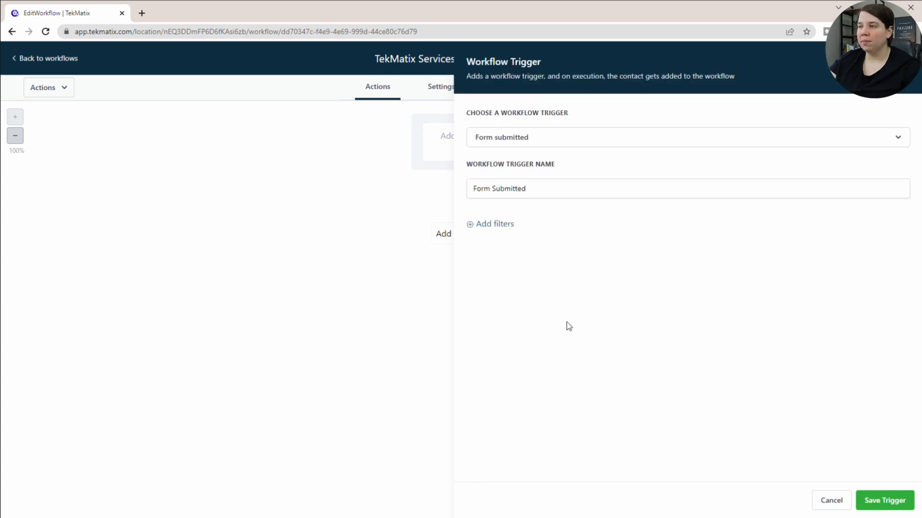
left_click_drag(466, 165, 559, 179)
left_click(471, 211)
left_click(475, 188)
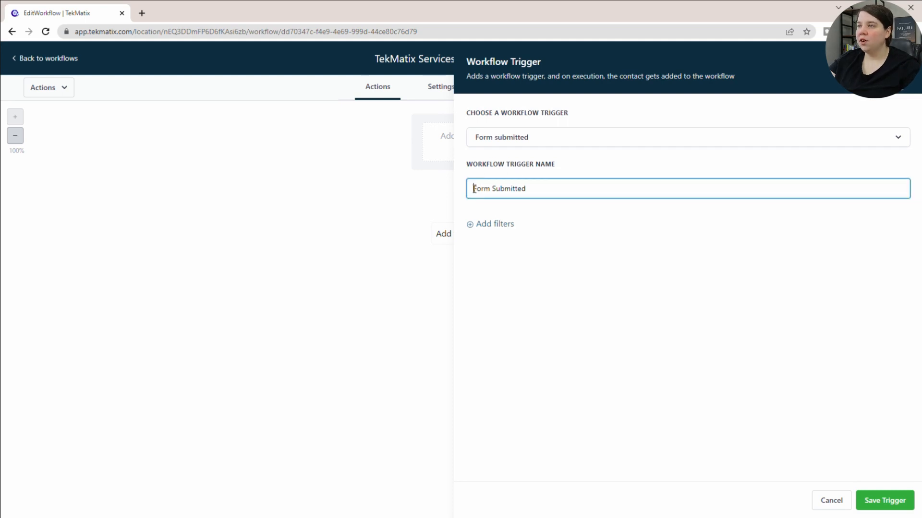
type("TekMatix Ser")
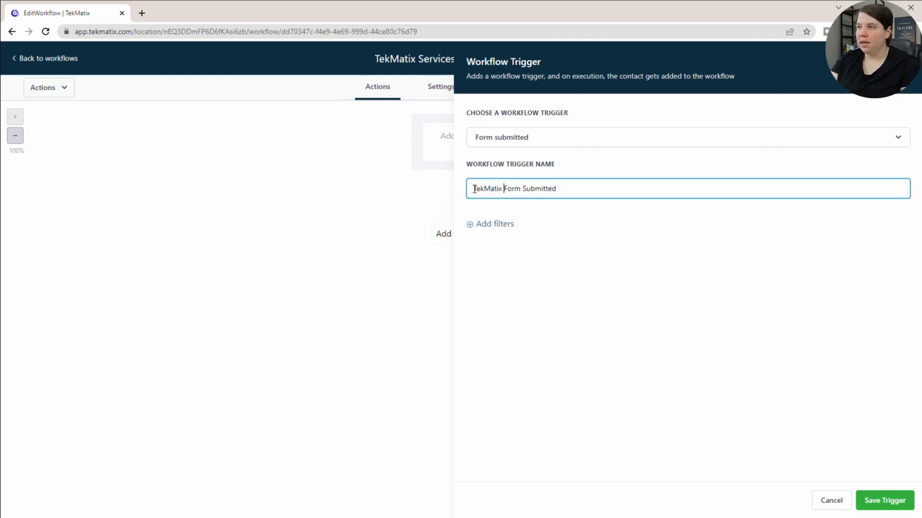
type("vices")
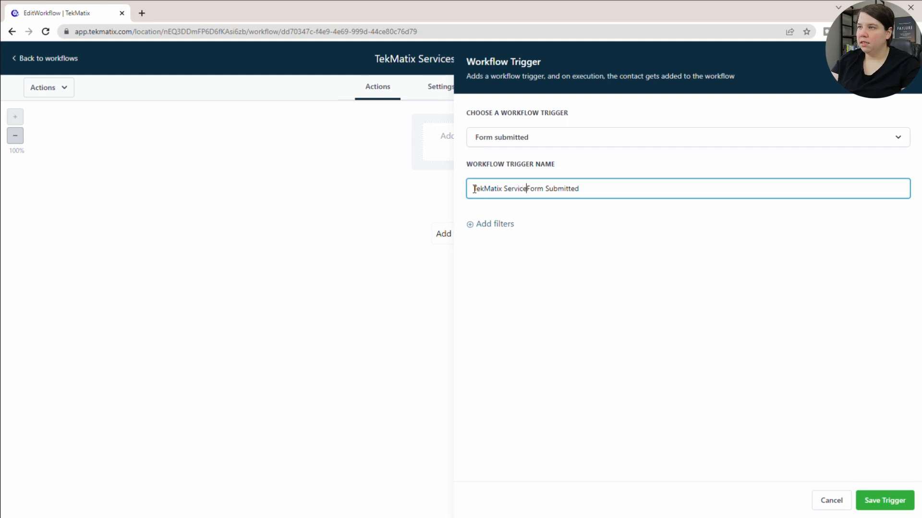
Filter the trigger so that Form is TekMatix Services Basic Form, and save the trigger.
left_click(489, 227)
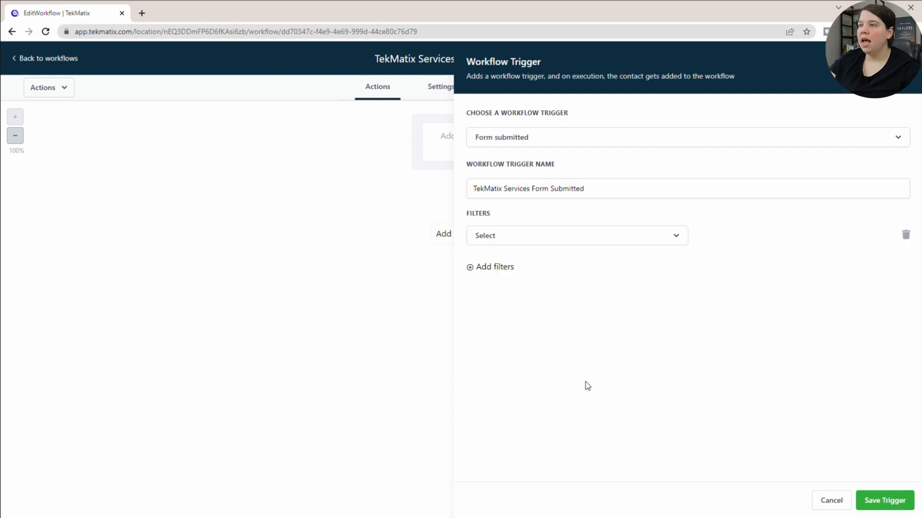
left_click(583, 238)
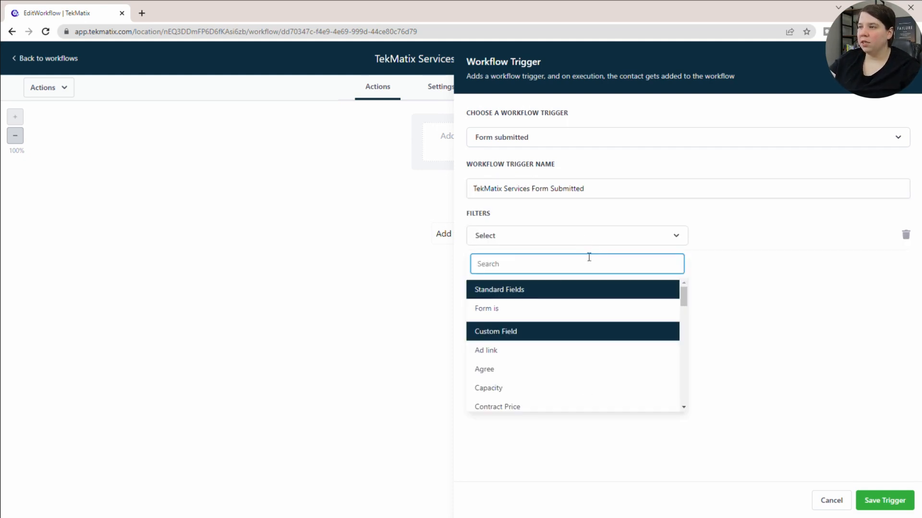
left_click(499, 308)
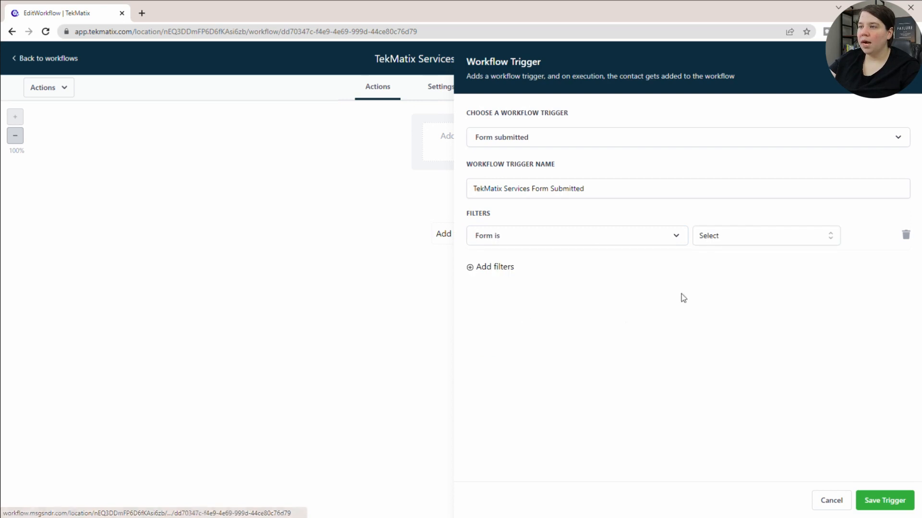
left_click(752, 240)
scroll(742, 312, "down", 5)
scroll(744, 315, "down", 5)
scroll(744, 315, "up", 3)
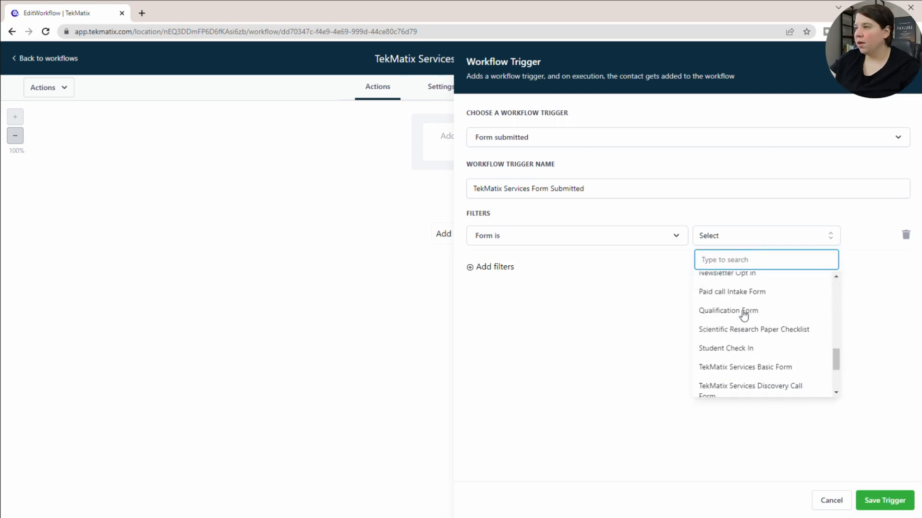
left_click(742, 366)
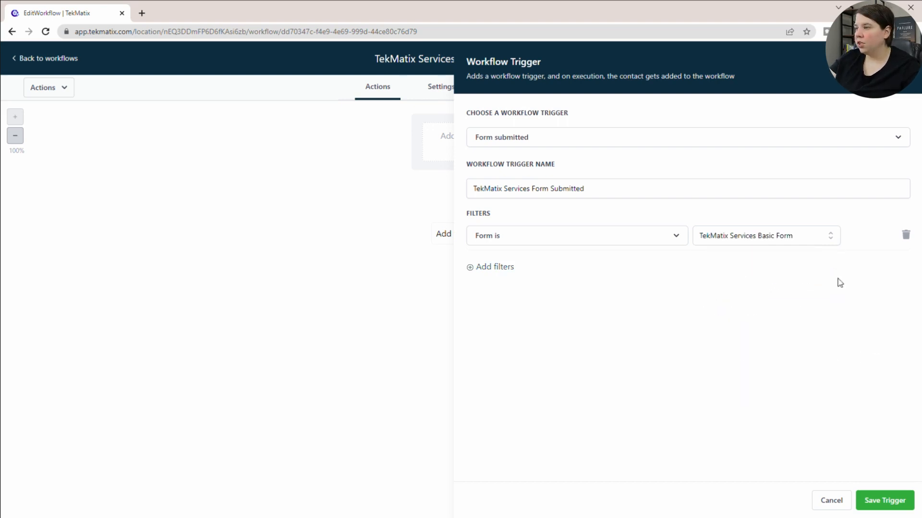
left_click(894, 500)
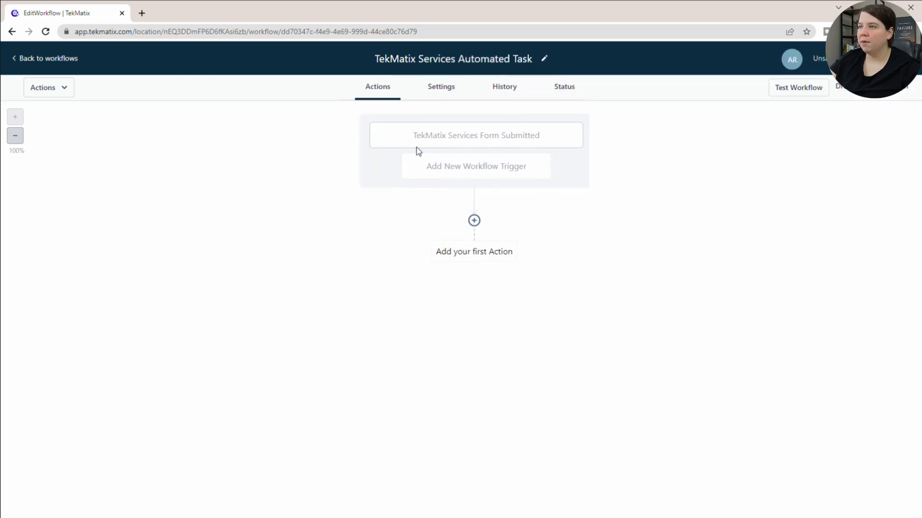
Add an Add Task action directly after the TekMatix Services Form Submitted trigger.
left_click(474, 222)
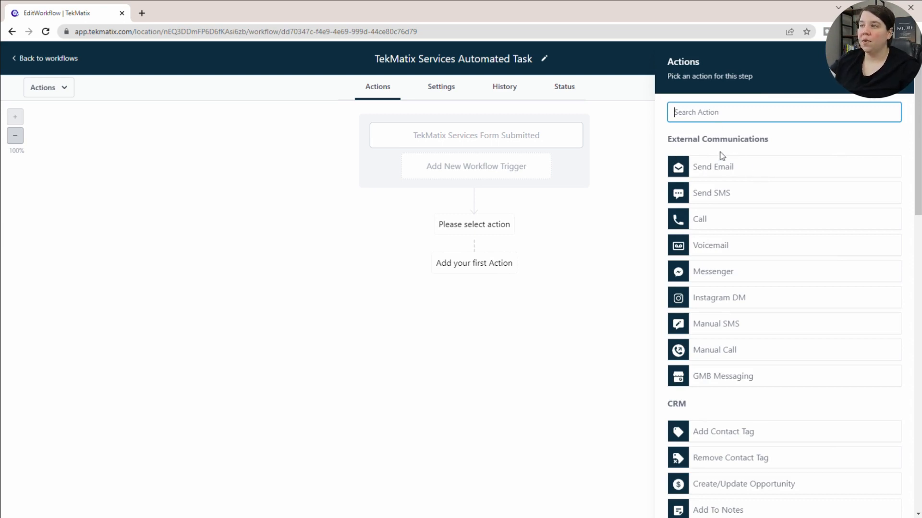
scroll(718, 192, "down", 5)
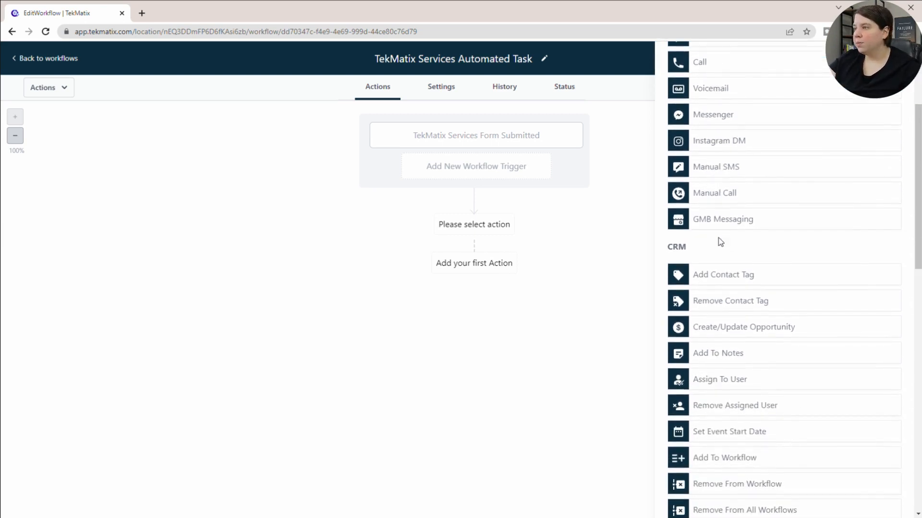
scroll(718, 238, "down", 2)
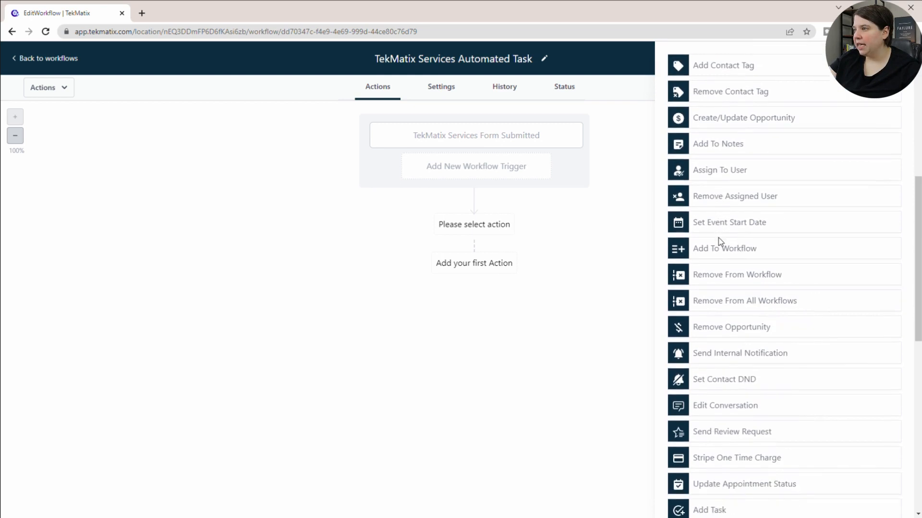
scroll(718, 237, "down", 5)
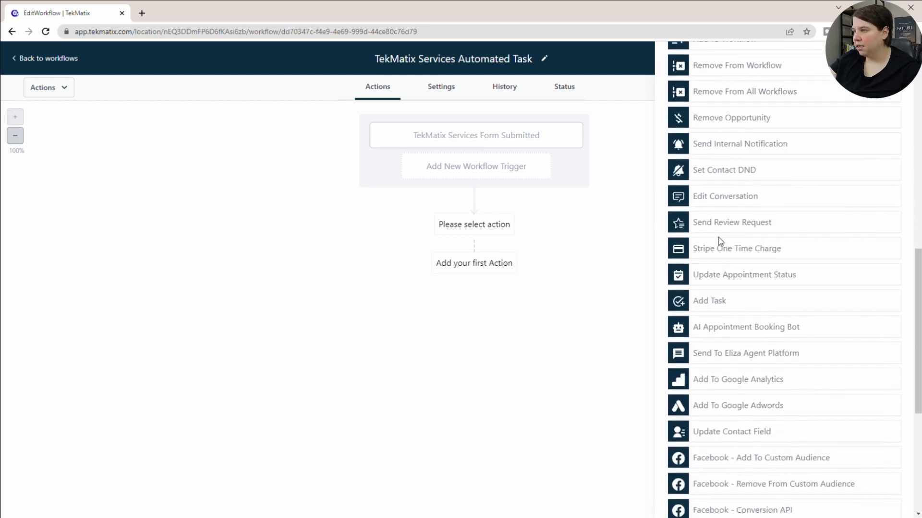
scroll(718, 238, "up", 8)
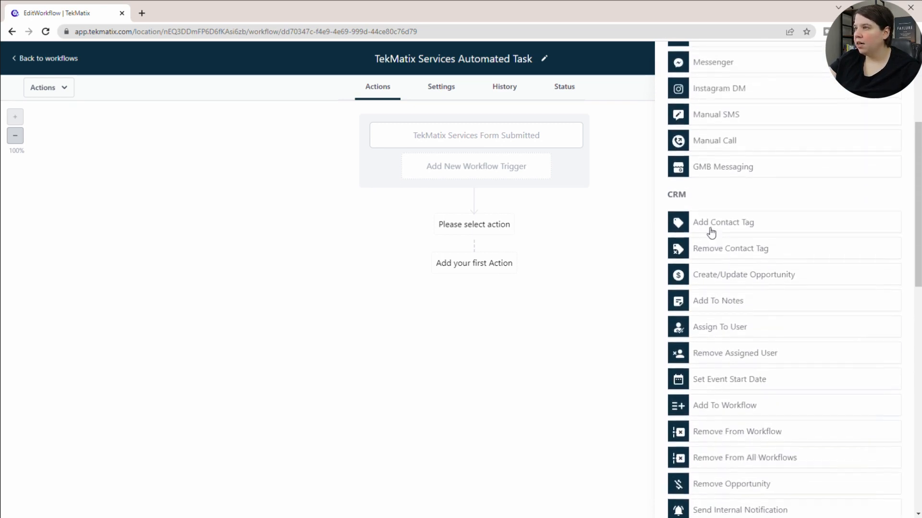
scroll(718, 299, "down", 7)
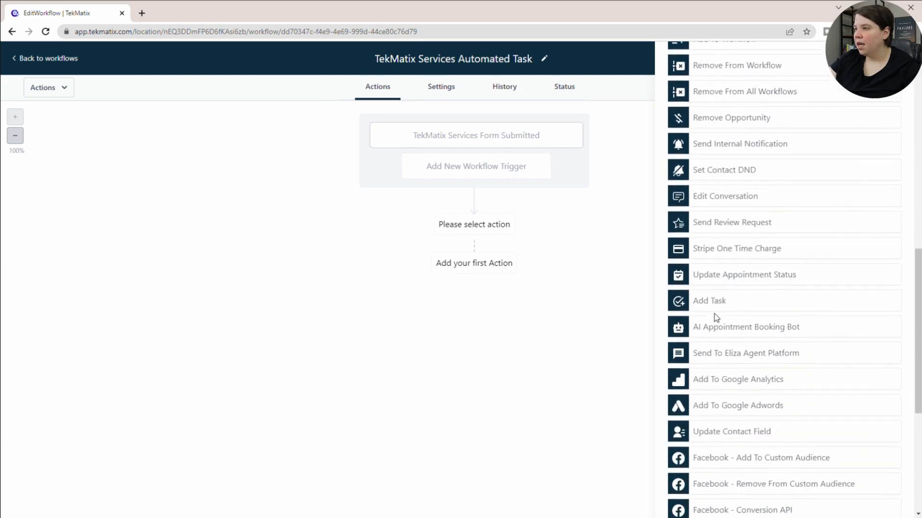
left_click(716, 301)
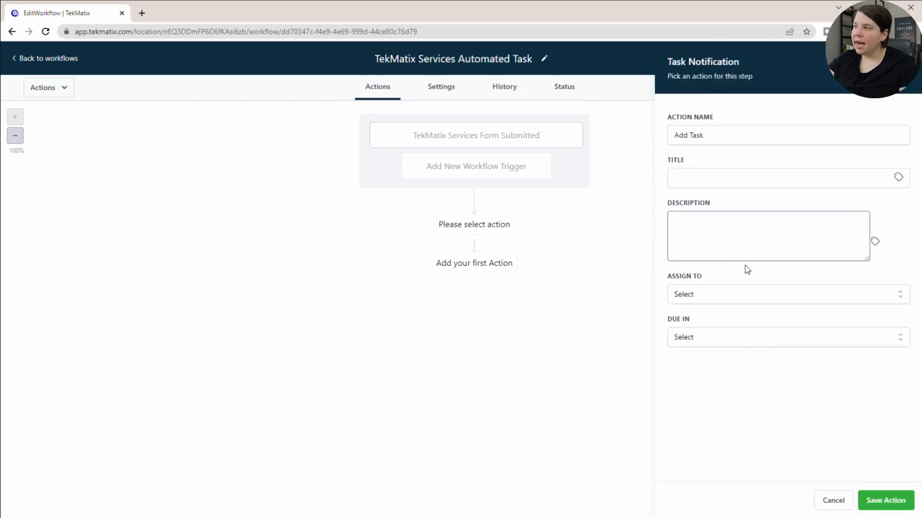
left_click(722, 135)
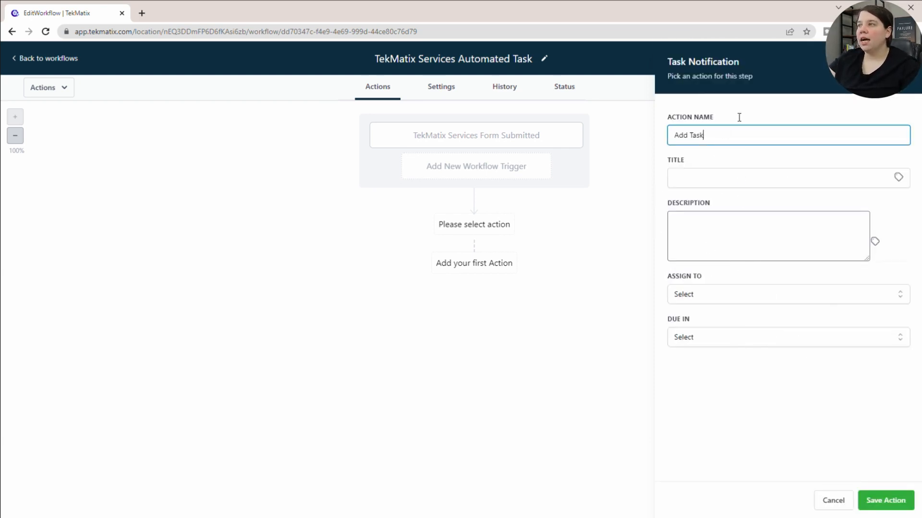
Set the task title to "TekMatix Services Form - {{contact.name}}", using the contact's Full Name custom value.
left_click(701, 176)
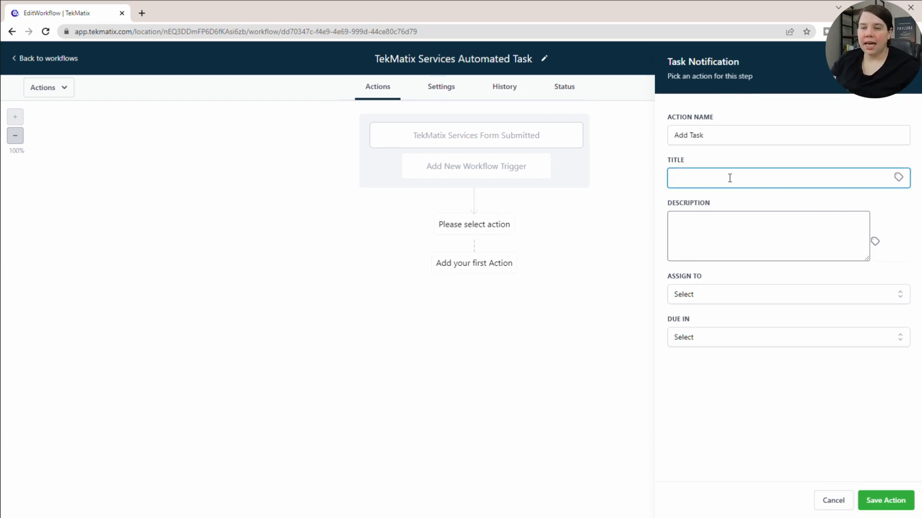
type("TekMatix")
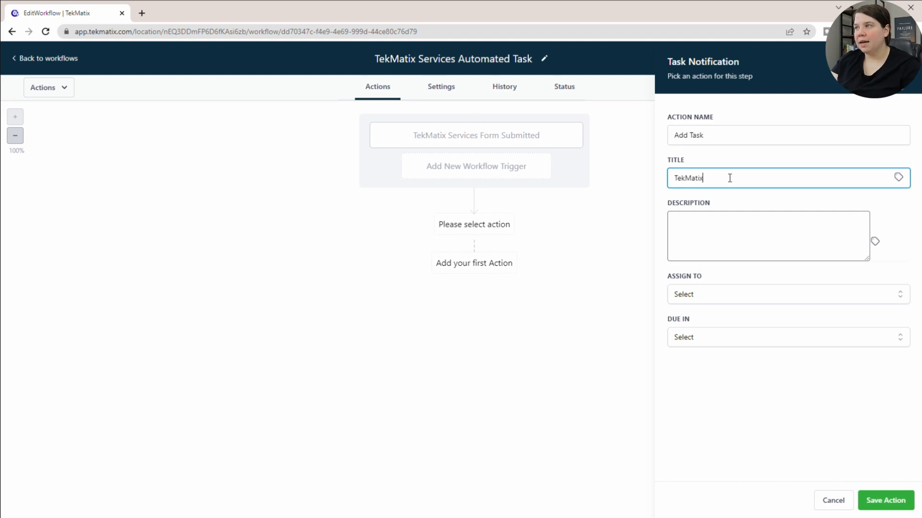
type(" Servic")
key("BackSpace")
key("BackSpace")
key("BackSpace")
type("vices Form -")
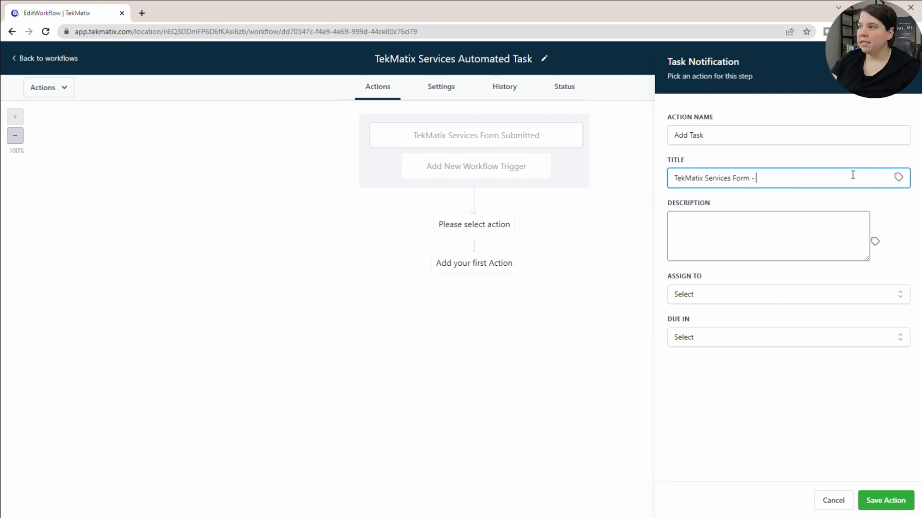
left_click(897, 177)
left_click(883, 191)
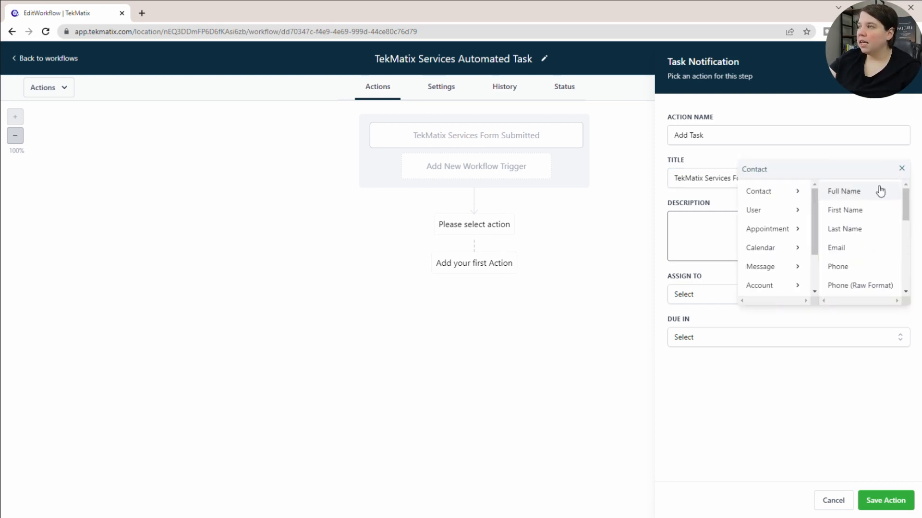
left_click(872, 193)
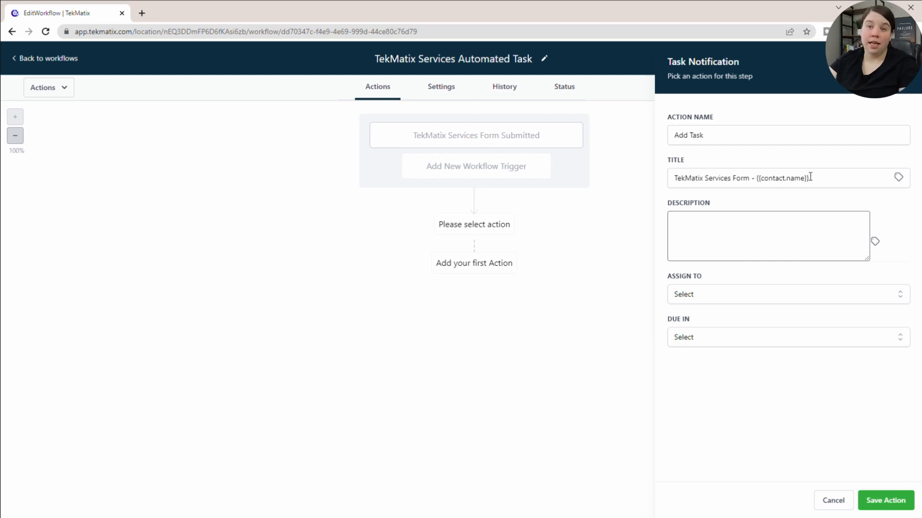
Begin the task description with the line "You have a new TekMatix Services Form Completed!".
left_click(726, 239)
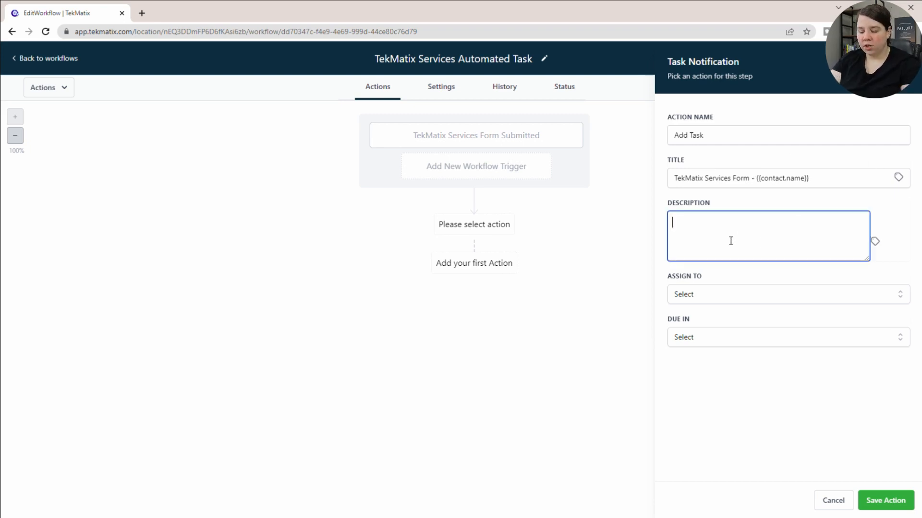
type("You have a new TekMatix Services Form Completed!")
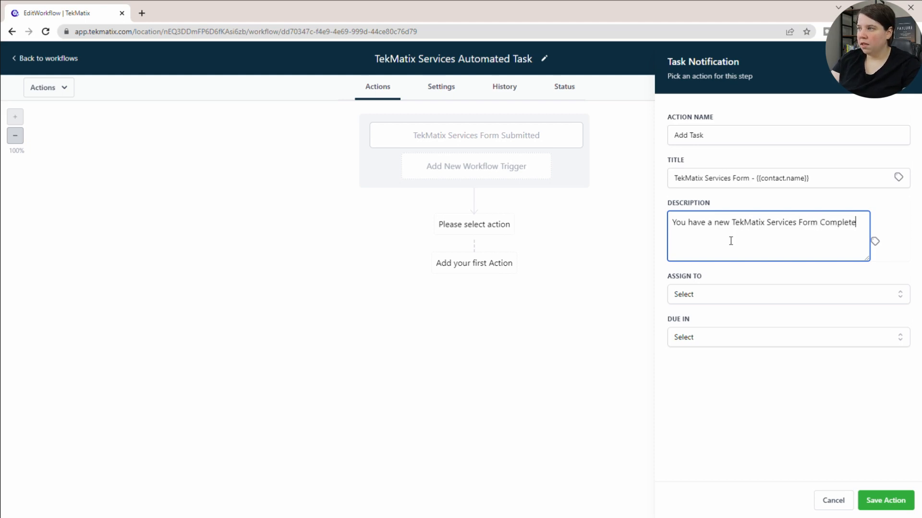
Add the lines "Please respond within 2 days!" and "Information:" to the task description, separated by blank lines.
key("Return")
key("Return")
type("Please respond ")
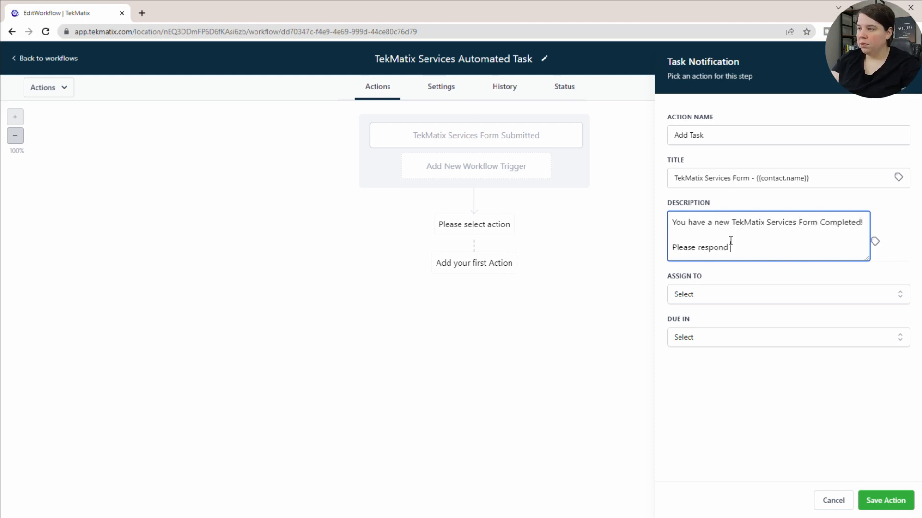
type("within 2 ")
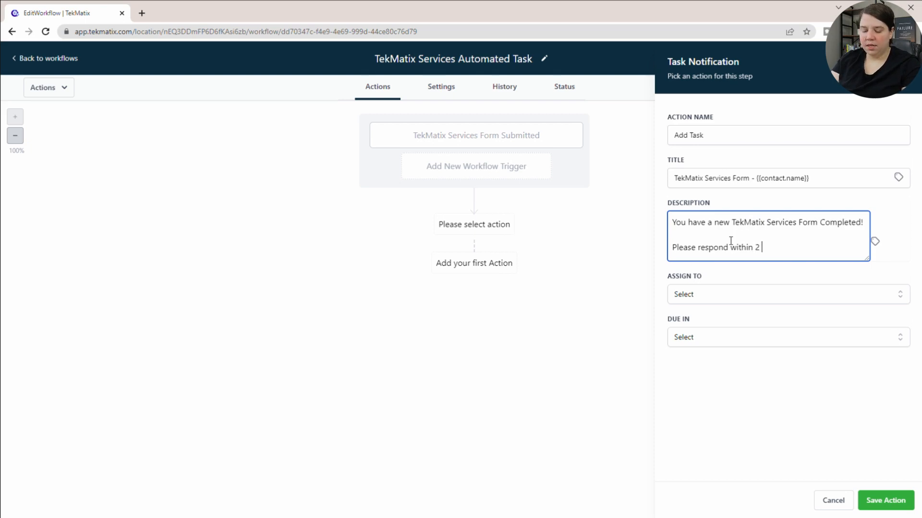
type("days!")
key("Return")
key("Return")
type("Information")
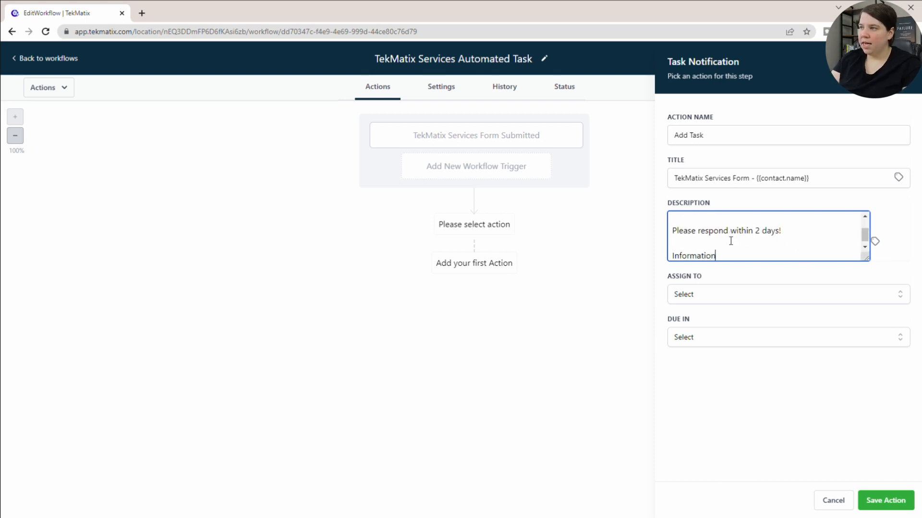
type(":")
key("Return")
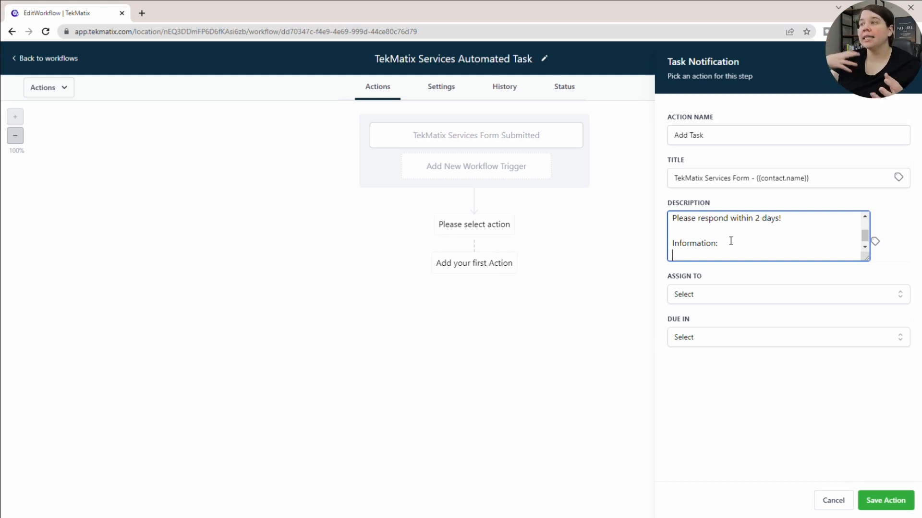
Insert the contact's Full Name and Email custom values on separate lines below "Information:" in the description.
left_click(875, 241)
left_click(876, 236)
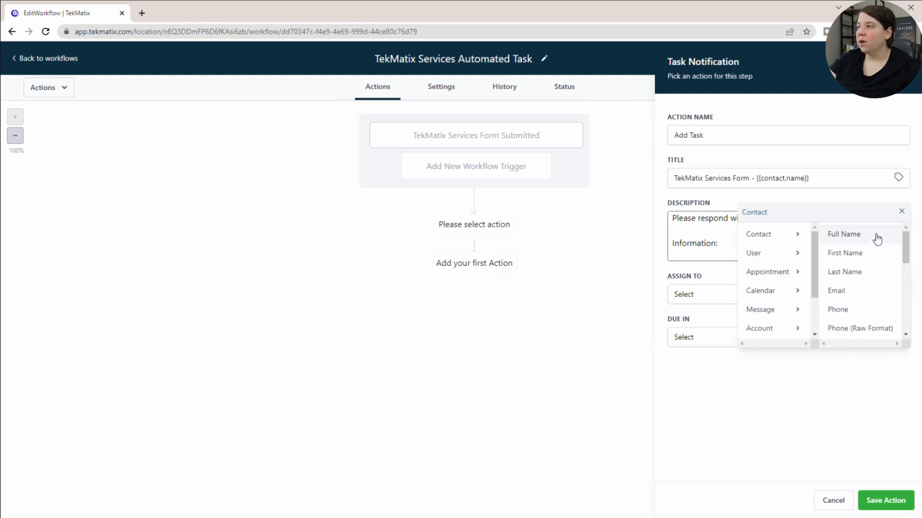
left_click(856, 235)
left_click(738, 252)
key("Return")
left_click(874, 241)
left_click(857, 290)
key("Return")
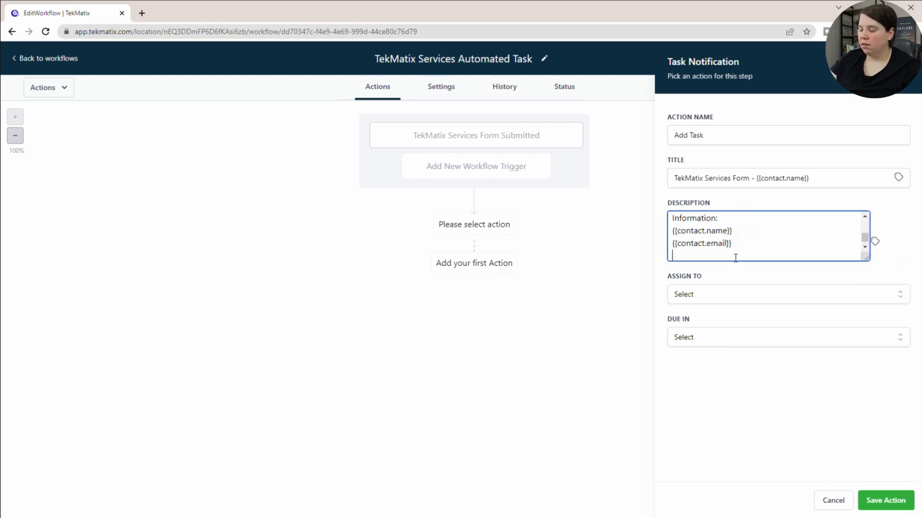
Insert the contact's Website custom value below the email value in the task description.
left_click(874, 241)
scroll(877, 247, "up", 2)
left_click(875, 236)
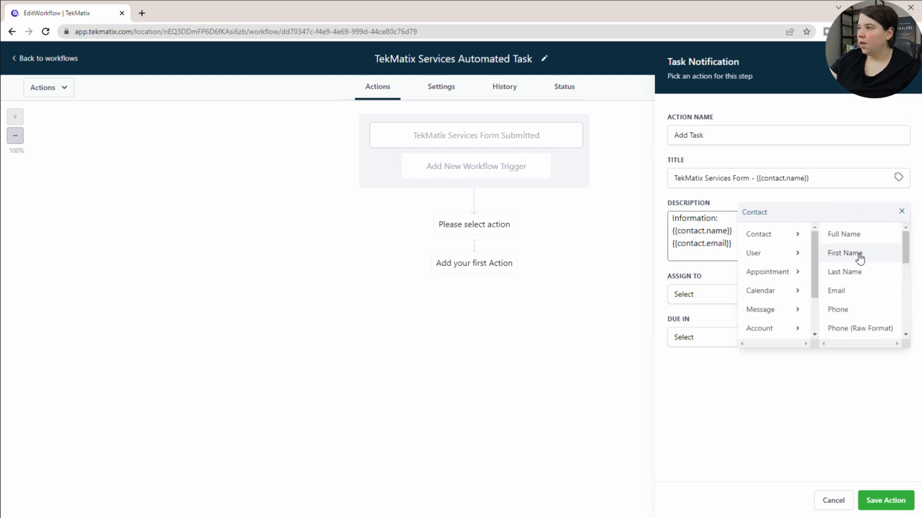
scroll(861, 259, "down", 2)
scroll(861, 259, "down", 3)
scroll(862, 258, "down", 5)
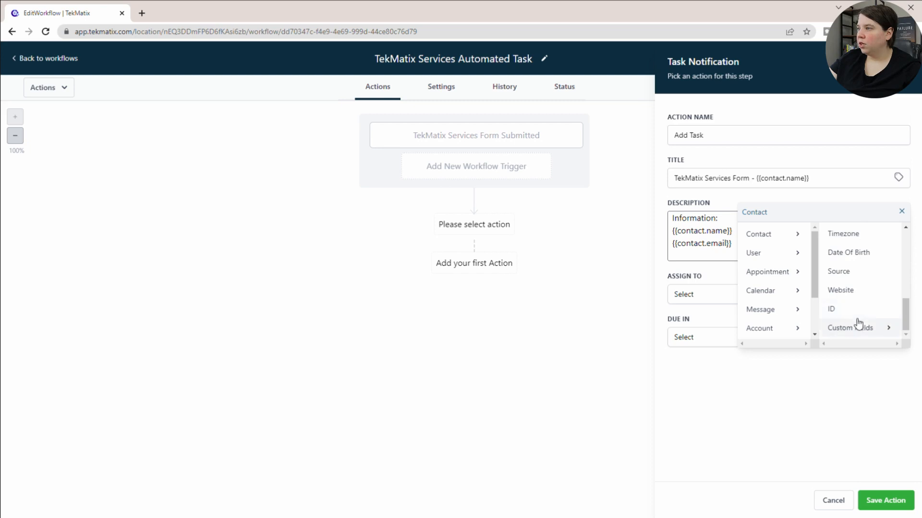
left_click(843, 290)
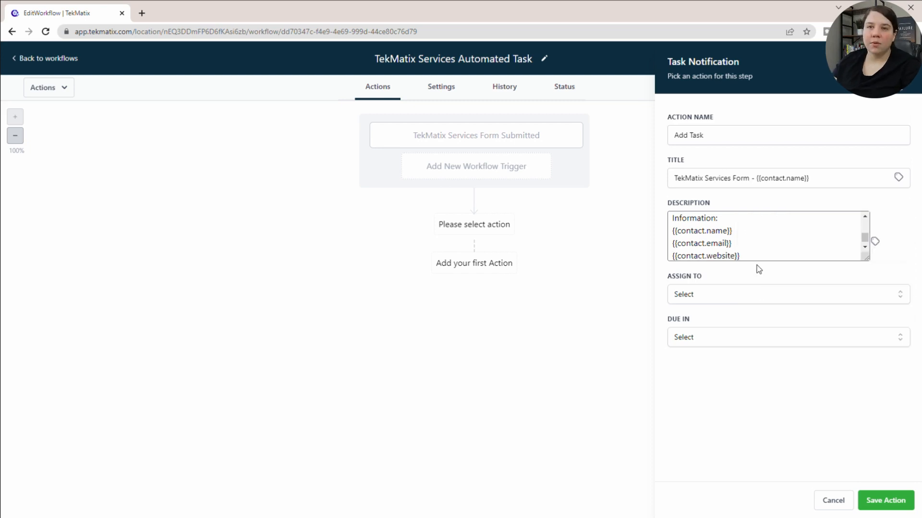
Insert the contact custom field asking for the project scope and additional information below the website value in the description.
left_click(875, 241)
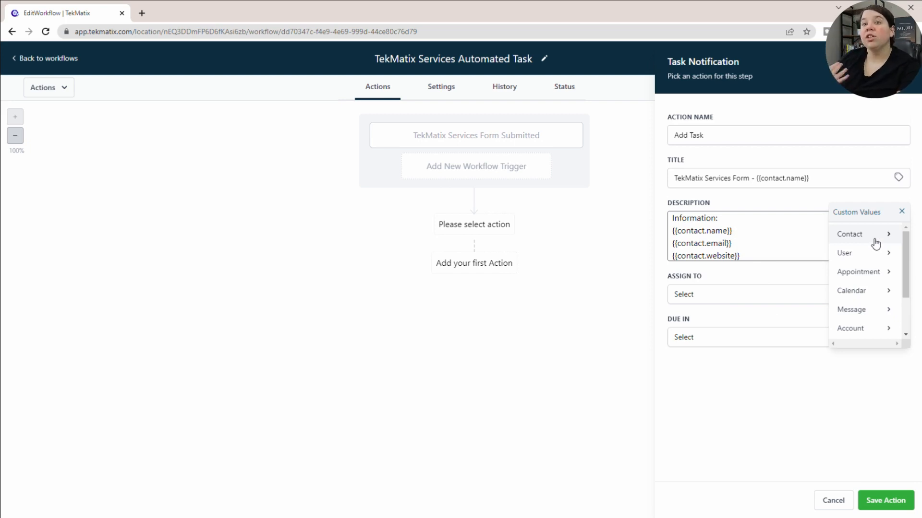
left_click(875, 242)
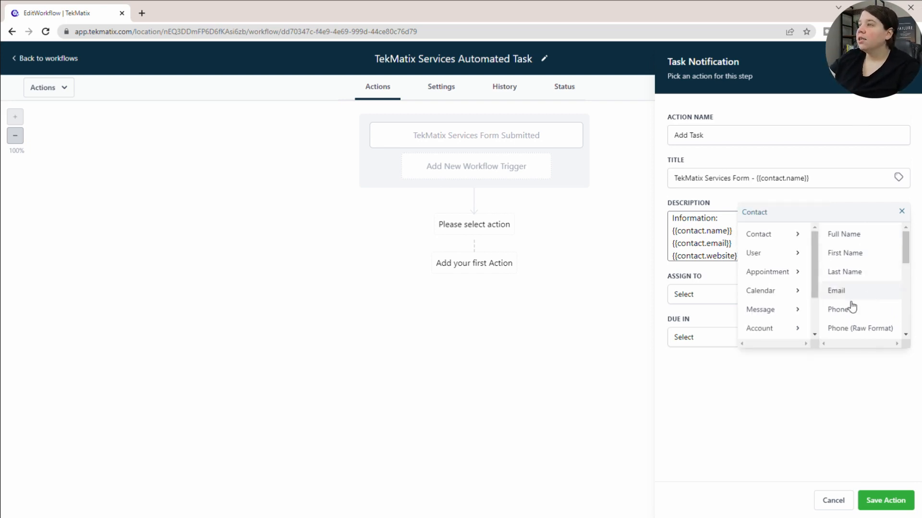
scroll(857, 297, "down", 5)
left_click(859, 324)
scroll(867, 244, "down", 5)
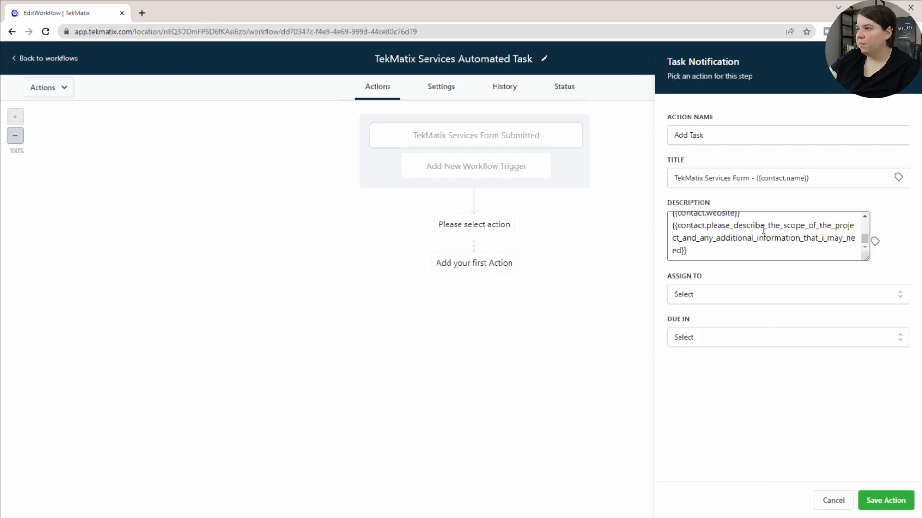
left_click_drag(707, 226, 722, 249)
left_click(723, 250)
Assign the task to the listed account user, make it due in 2 Days, and save the action and the workflow.
left_click(732, 295)
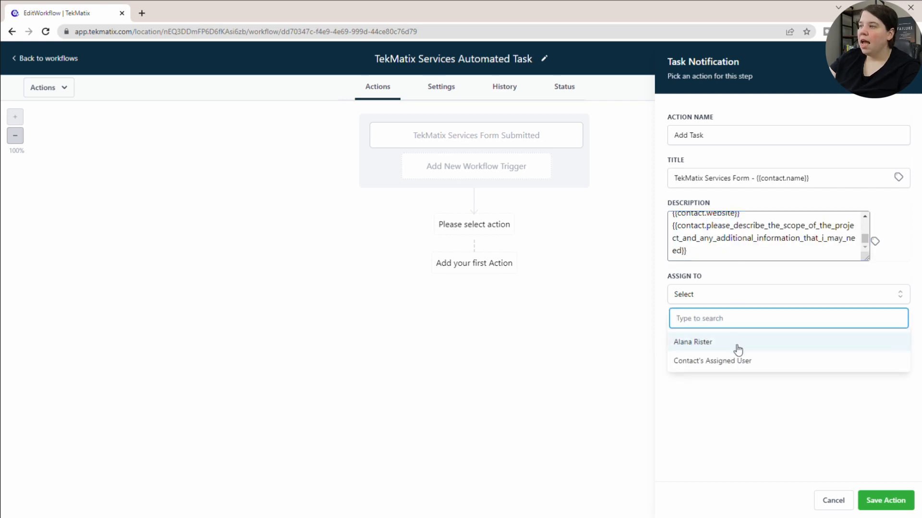
left_click(735, 345)
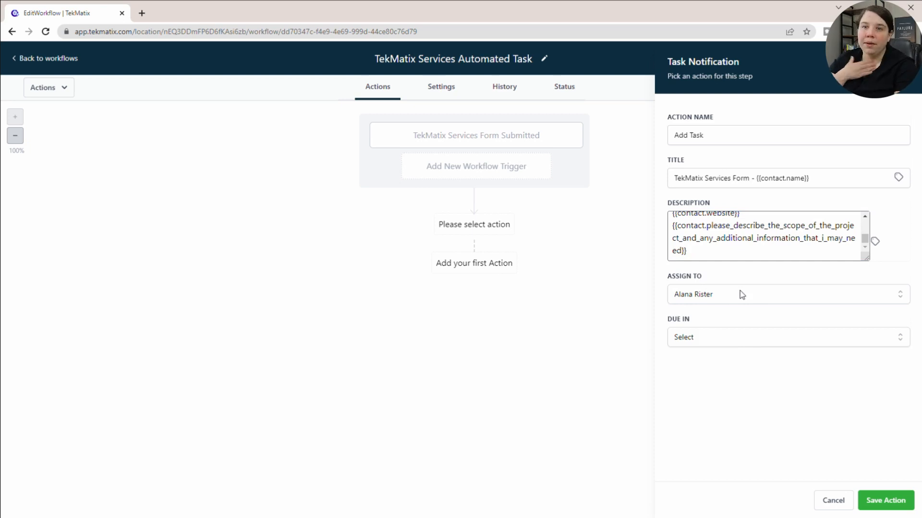
left_click(740, 337)
left_click(731, 380)
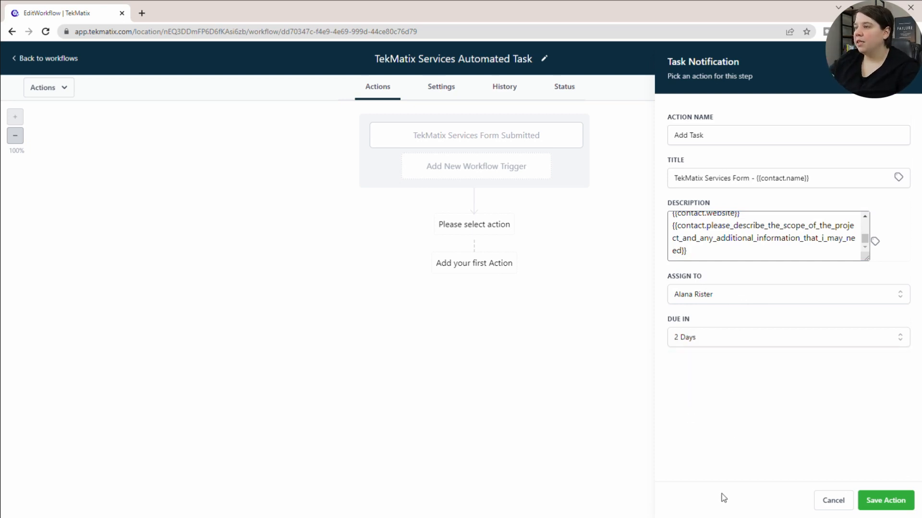
left_click(885, 501)
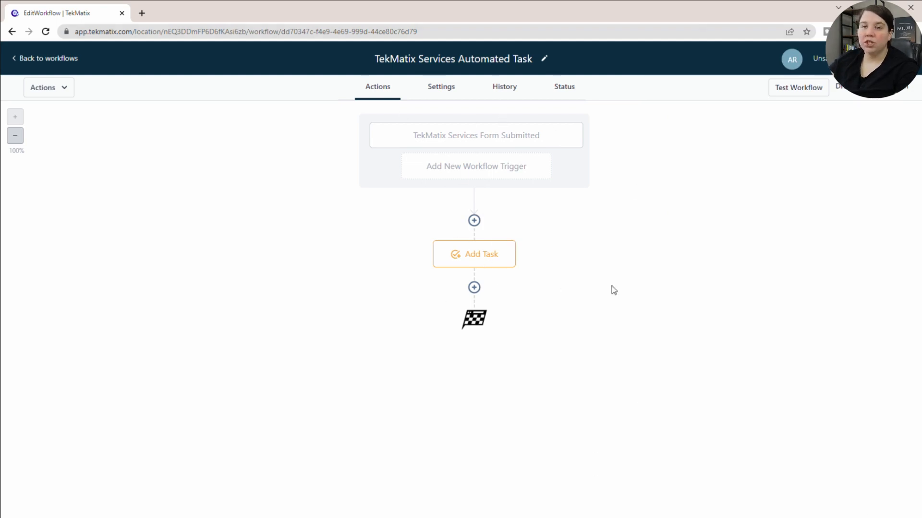
left_click(893, 59)
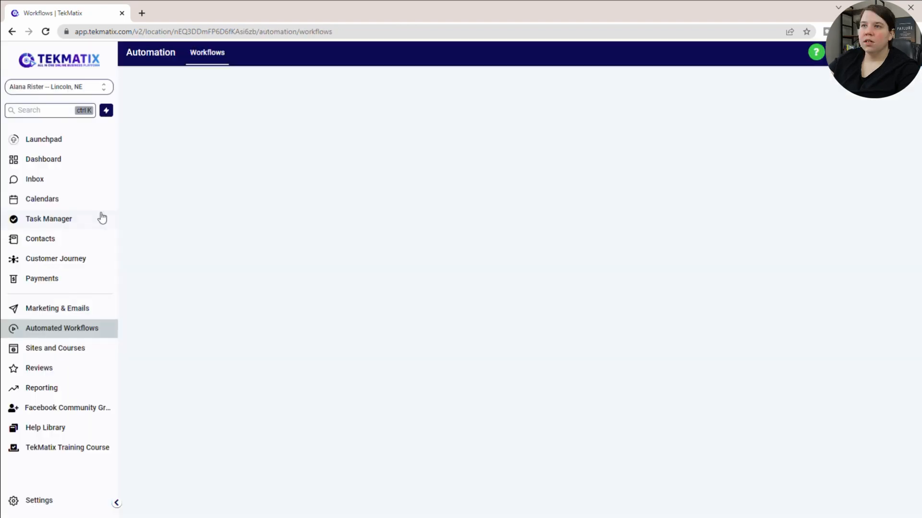
Open the TekMatix Services Basic Form in the form builder.
left_click(55, 349)
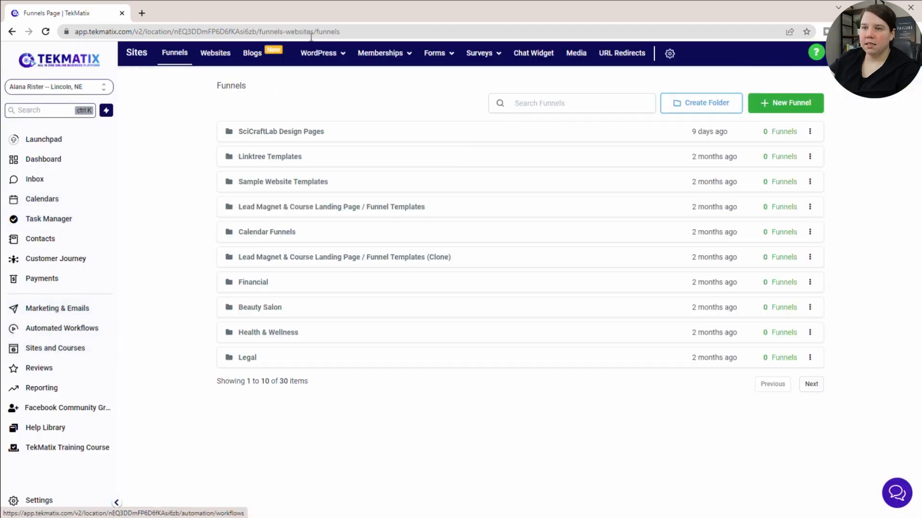
mouse_move(480, 53)
left_click(459, 72)
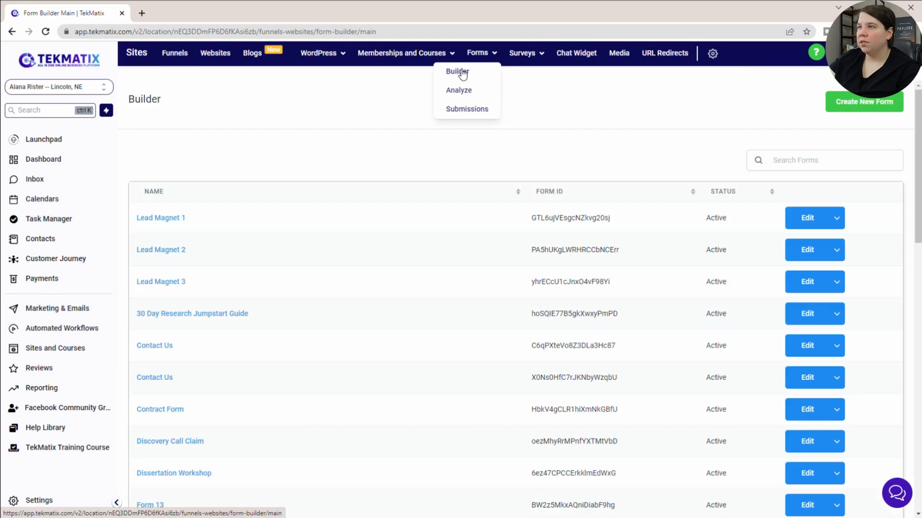
scroll(281, 430, "down", 10)
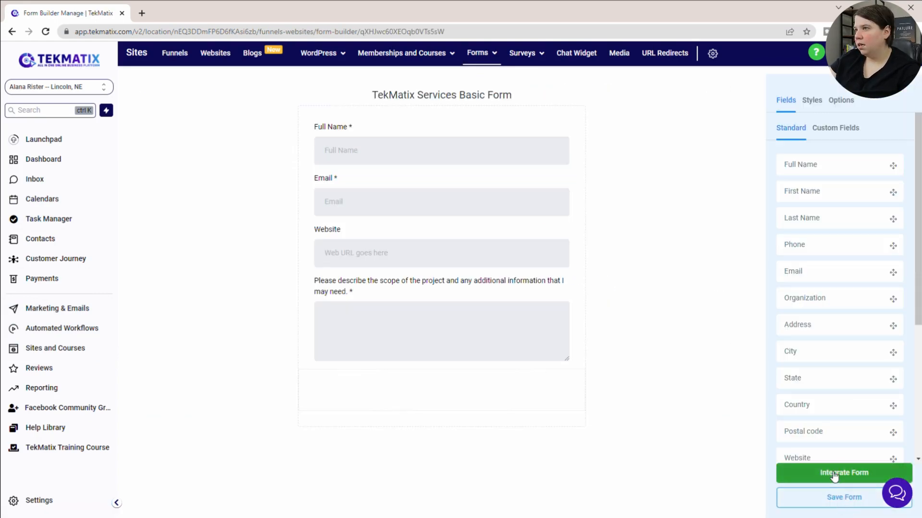
Open the form's stand-alone link from its integration options and fill in the submitter's full name and email address.
left_click(834, 474)
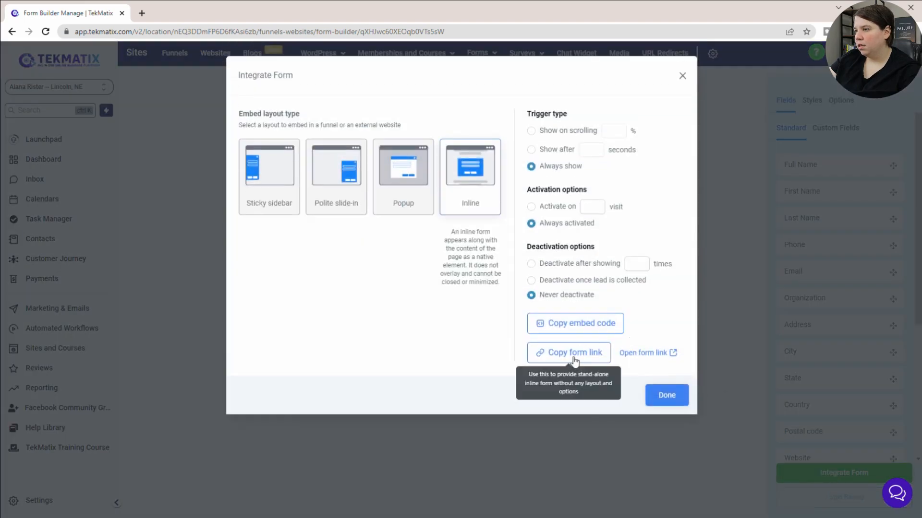
left_click(648, 352)
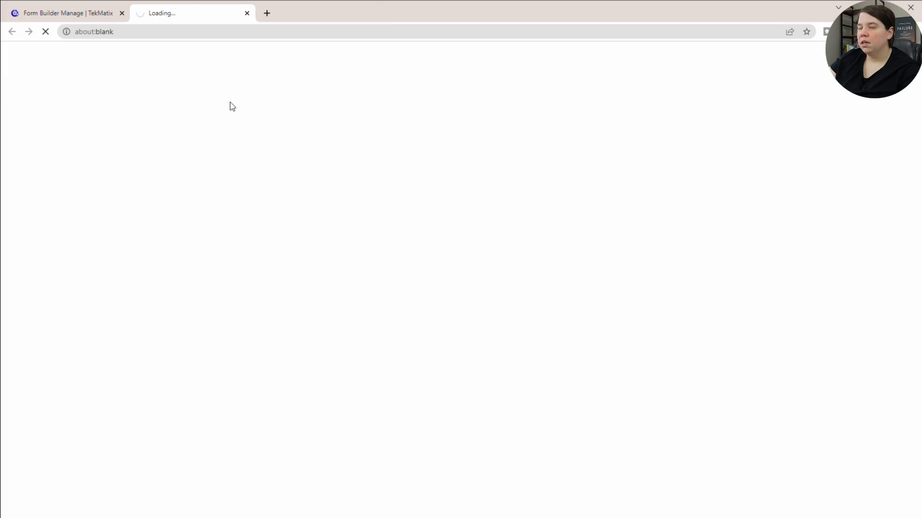
left_click(422, 77)
key("Tab")
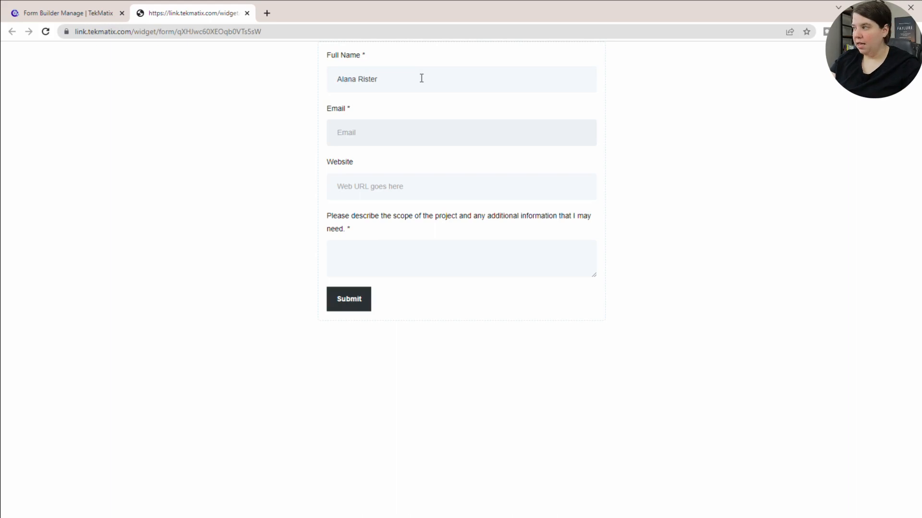
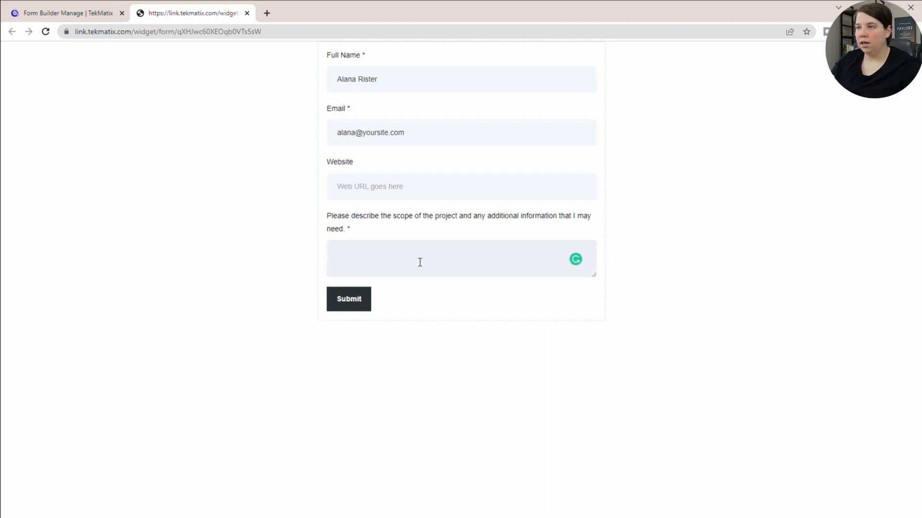
Enter "Did my automated task work?" as the project scope description and submit the form.
type("id m")
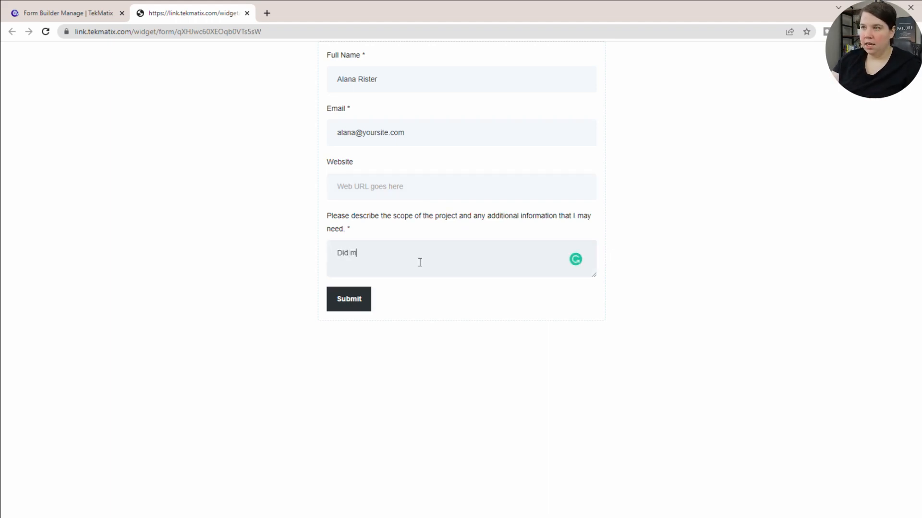
type("y automat")
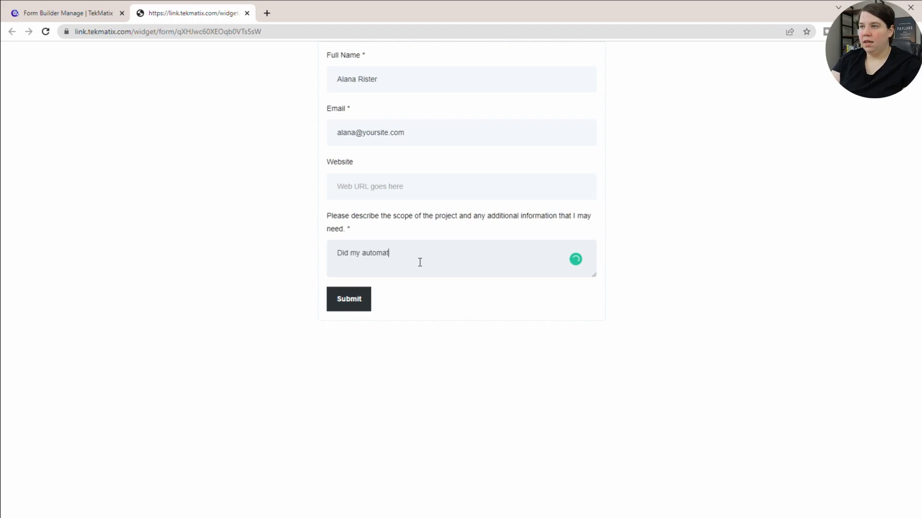
type("ed task work?")
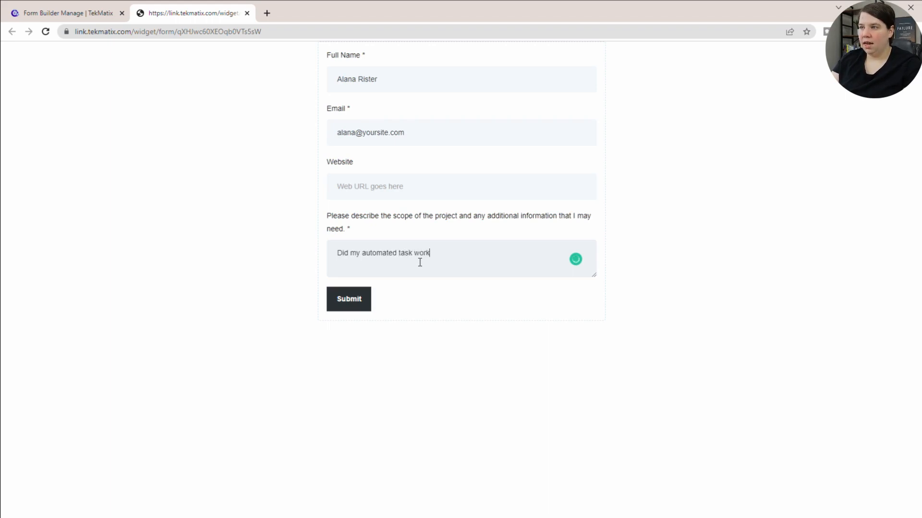
left_click(362, 304)
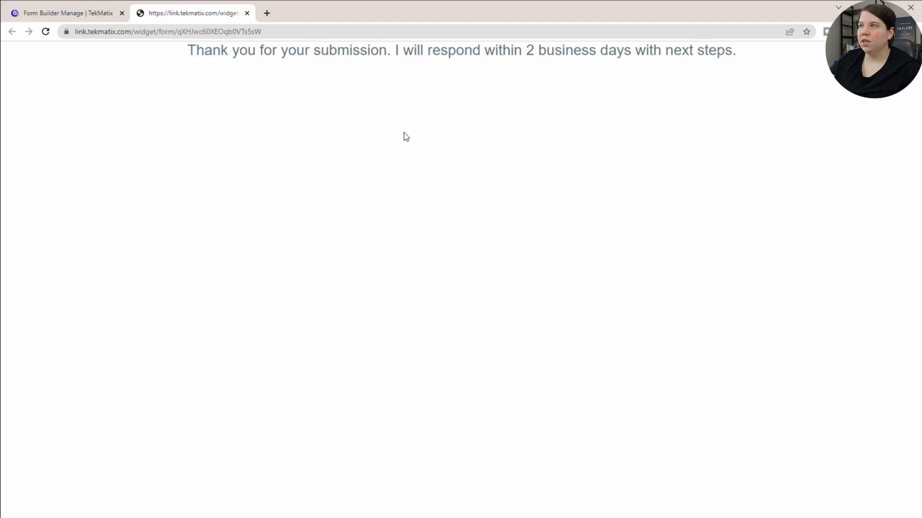
Return to the form builder, close the Integrate Form dialog, and check the pending tasks on the Dashboard.
left_click(54, 14)
left_click(683, 76)
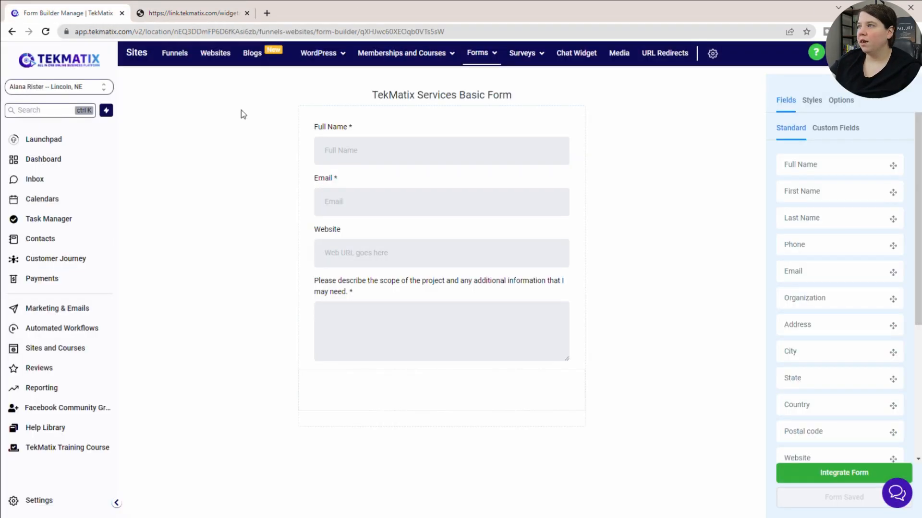
left_click(54, 163)
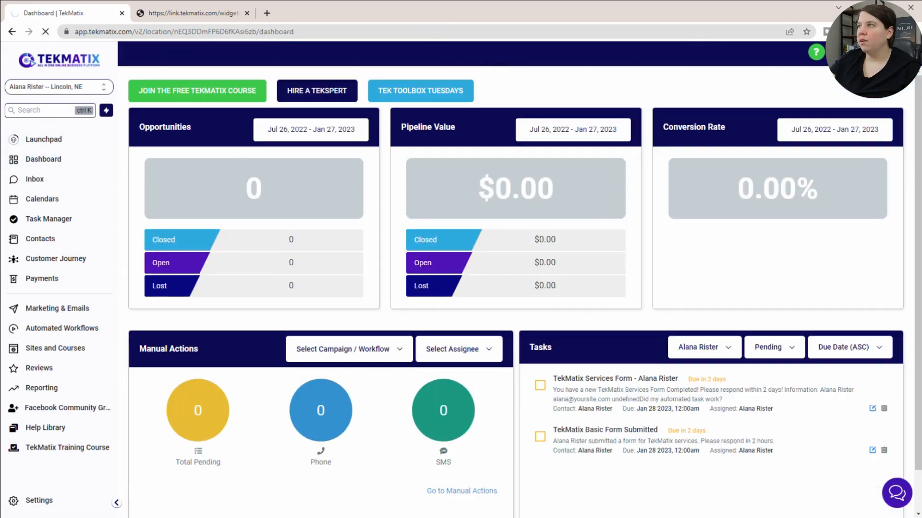
Open the TekMatix Services Form task from the Task Manager list and read its description on the contact record.
left_click(861, 52)
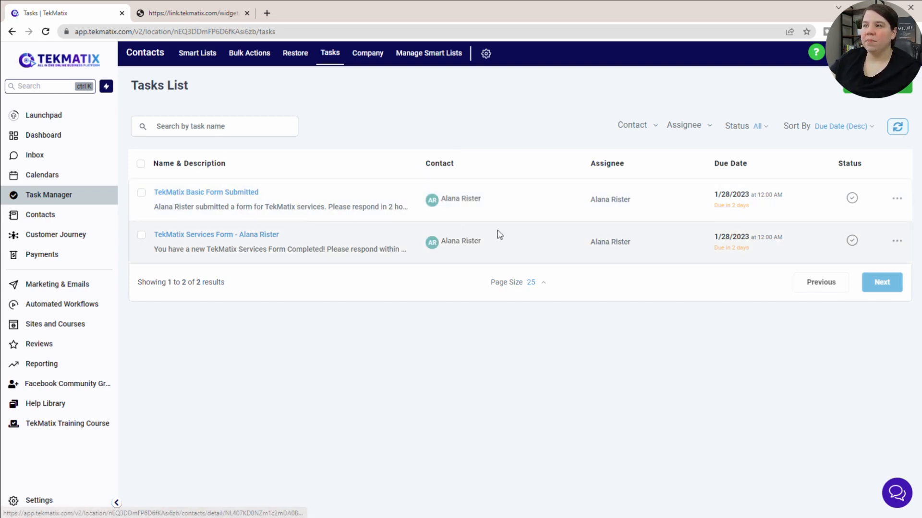
left_click(229, 238)
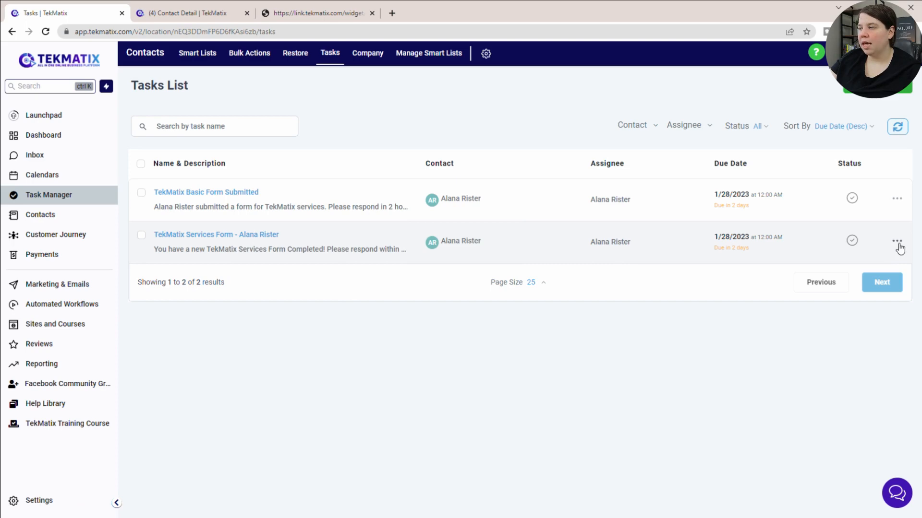
left_click(218, 237)
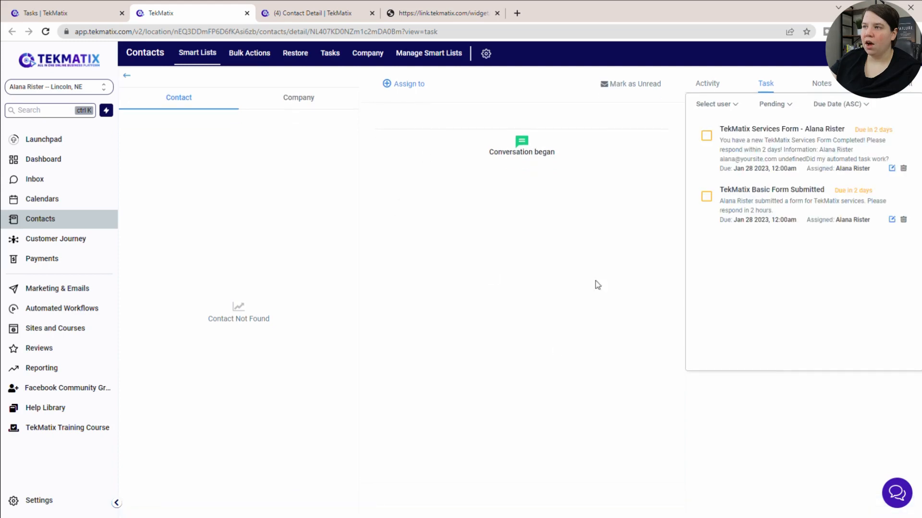
left_click_drag(756, 142, 864, 162)
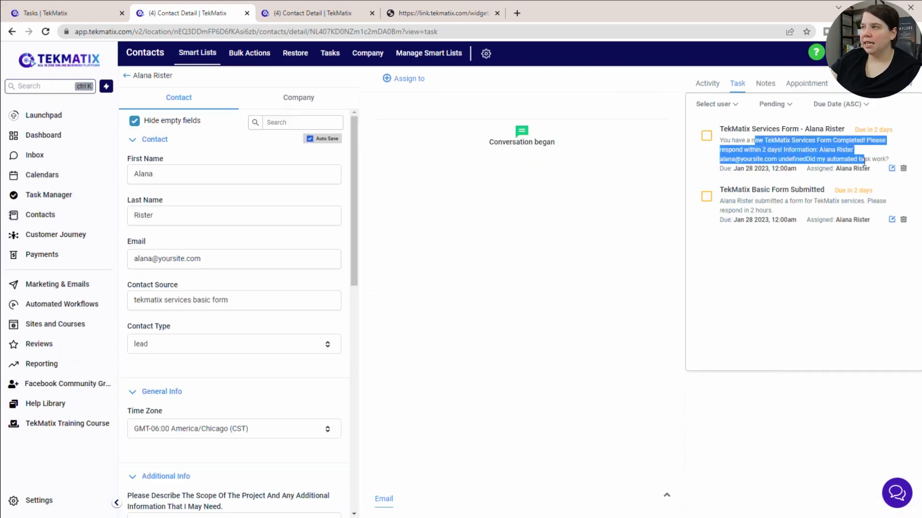
left_click(780, 163)
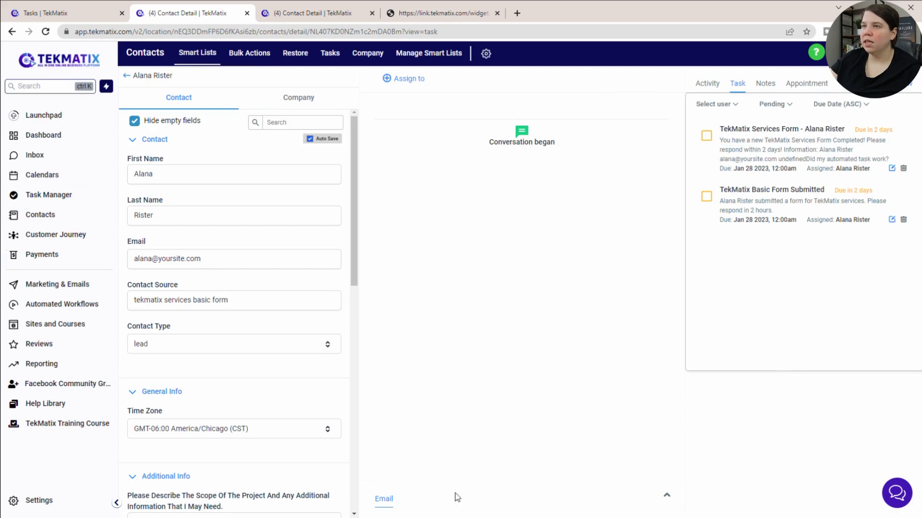
Expand the contact's email composer and examine the project scope answer under Additional Info.
left_click(421, 482)
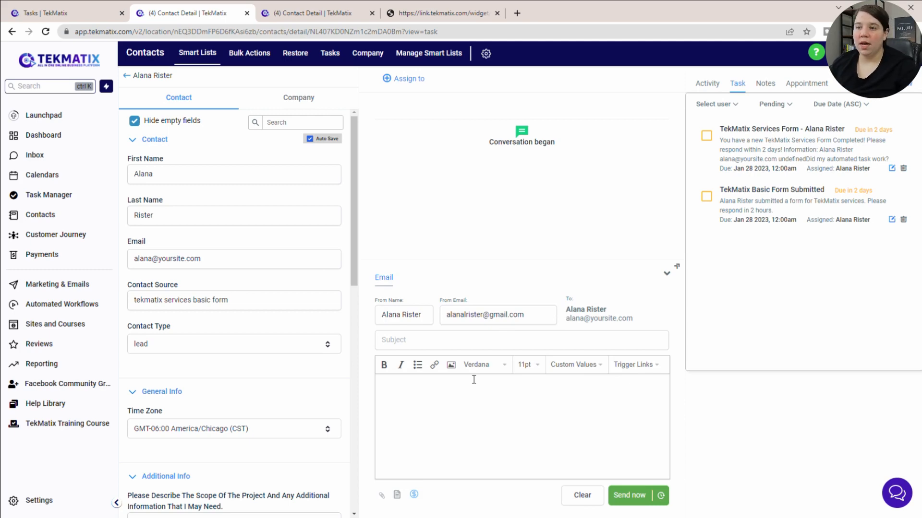
scroll(222, 399, "down", 5)
left_click(247, 208)
left_click_drag(247, 208, 210, 185)
left_click(204, 195)
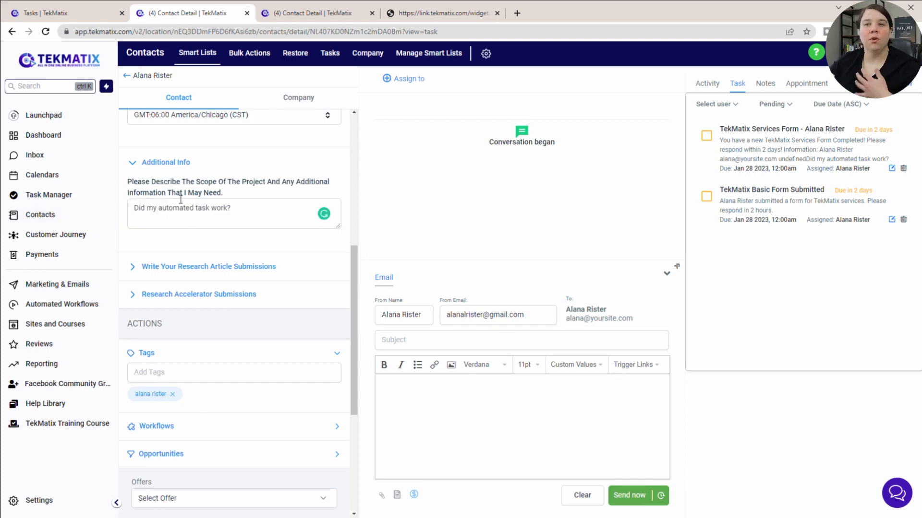